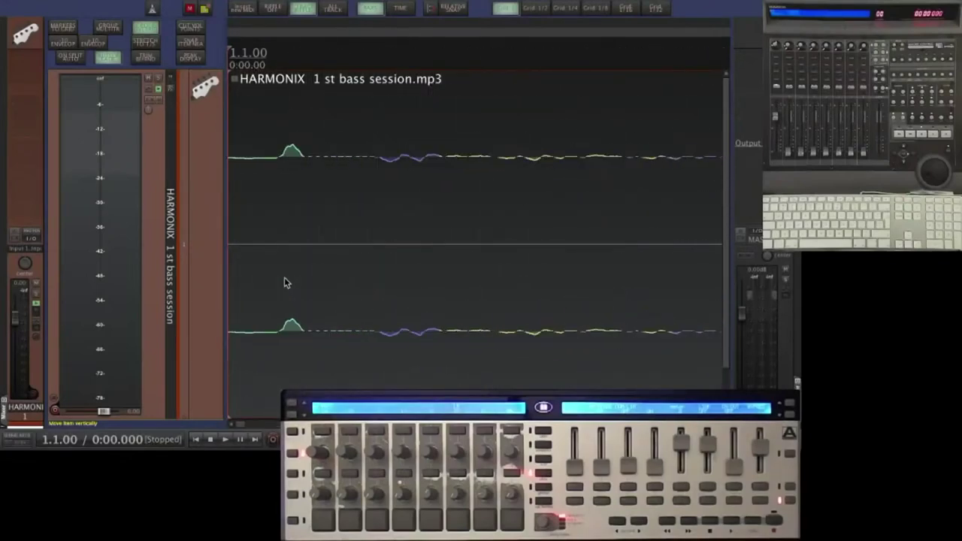
Step: Examine the full waveform of the bass session item, then its ending with the edit cursor at the project end
scroll(284, 282, down, 10)
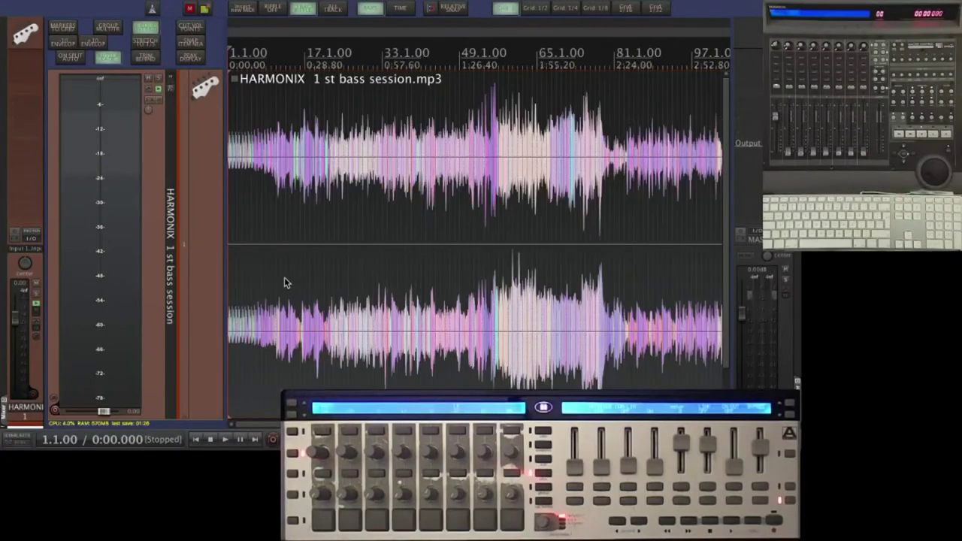
key(End)
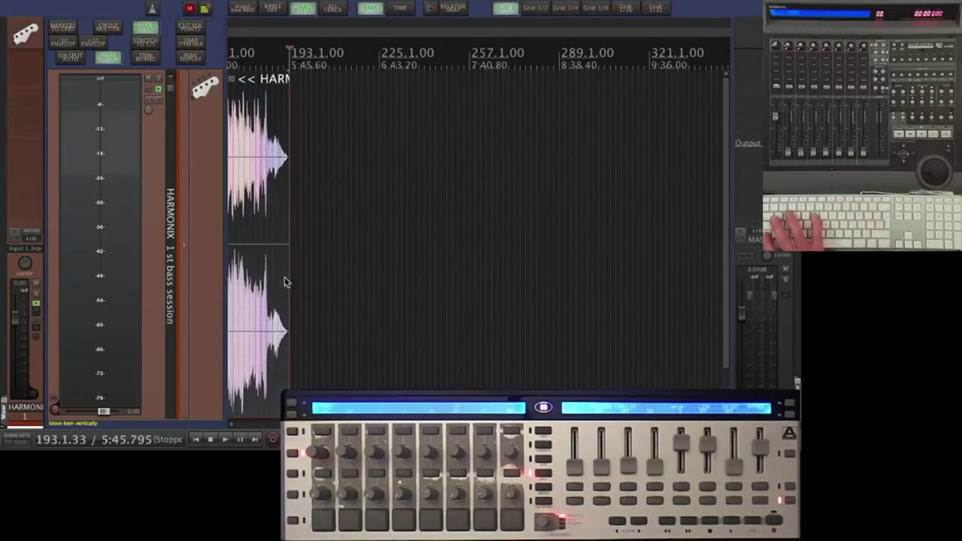
scroll(284, 283, up, 5)
scroll(284, 283, down, 5)
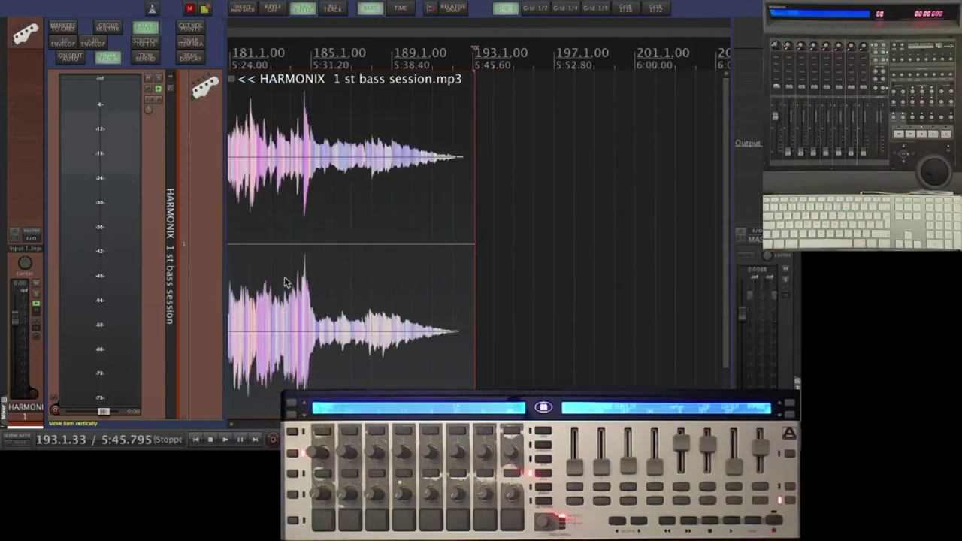
scroll(284, 283, up, 5)
scroll(284, 281, down, 5)
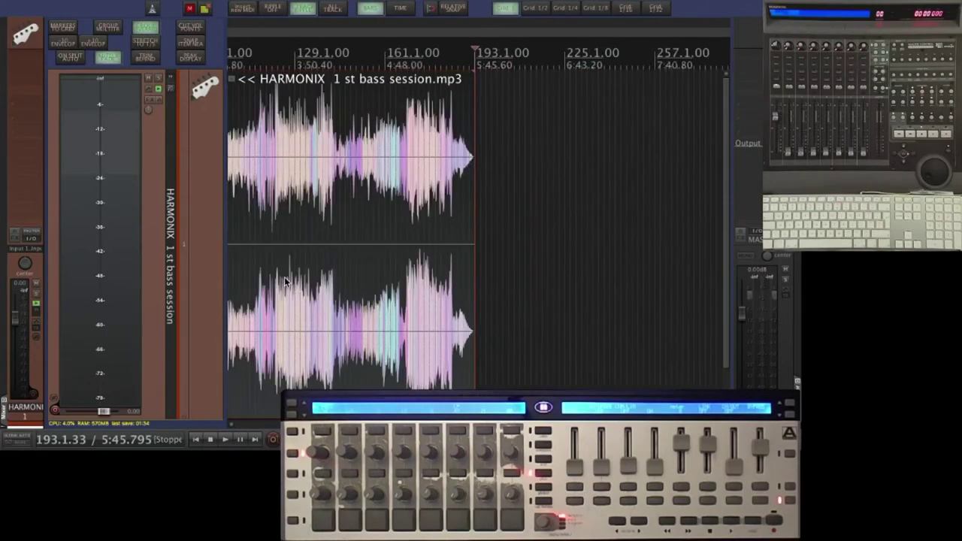
scroll(284, 279, down, 5)
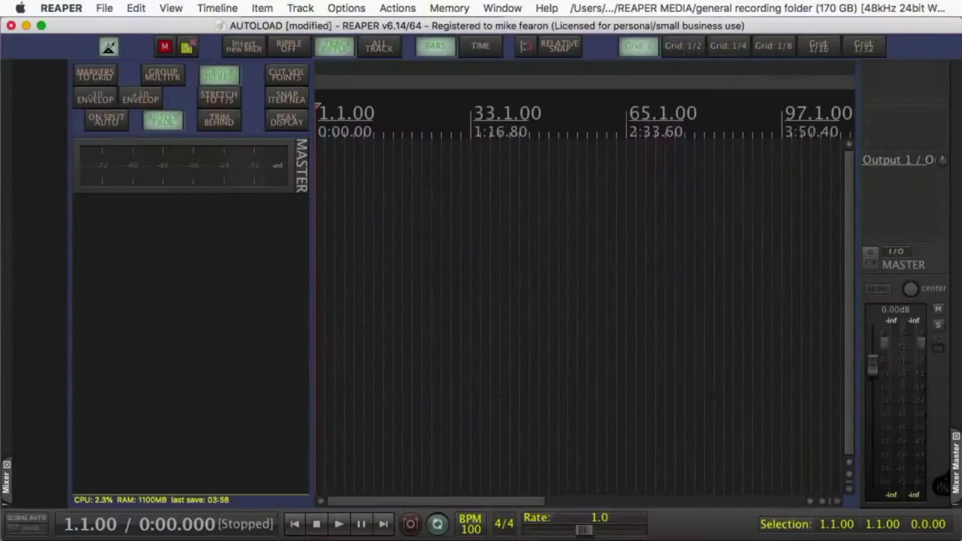
Step: Try the 1/2 grid division on the empty timeline and return the grid to 1
scroll(585, 316, up, 8)
scroll(584, 316, down, 1)
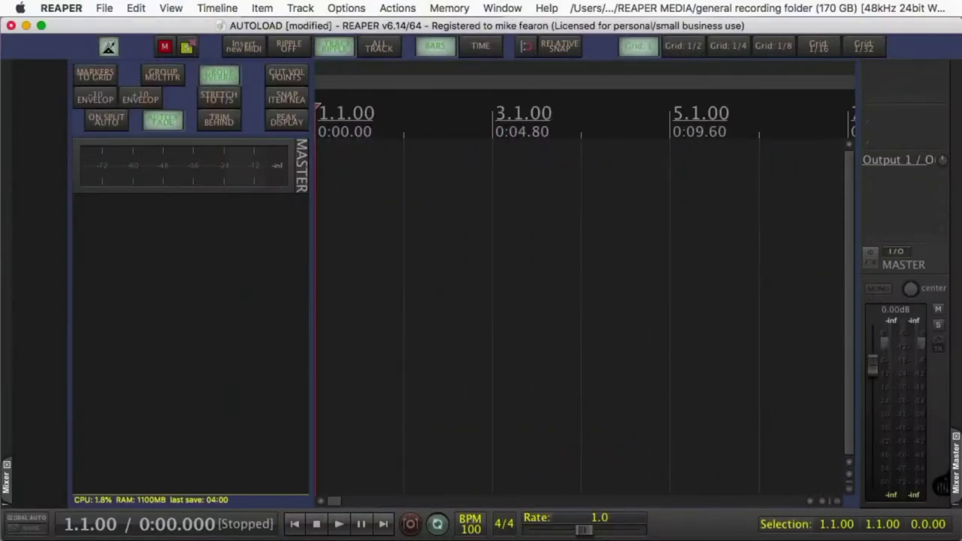
scroll(585, 315, up, 6)
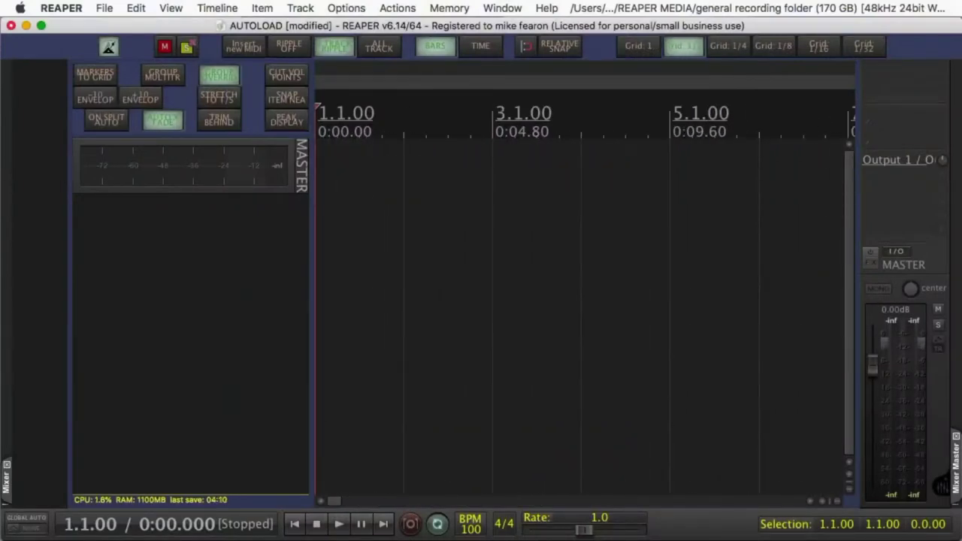
scroll(585, 315, down, 4)
scroll(584, 315, down, 2)
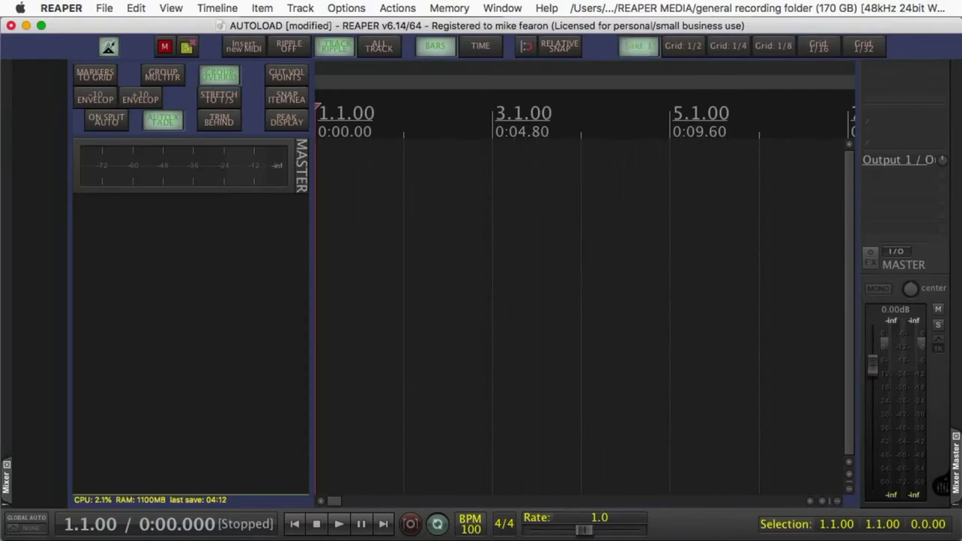
scroll(584, 315, down, 1)
scroll(585, 316, up, 6)
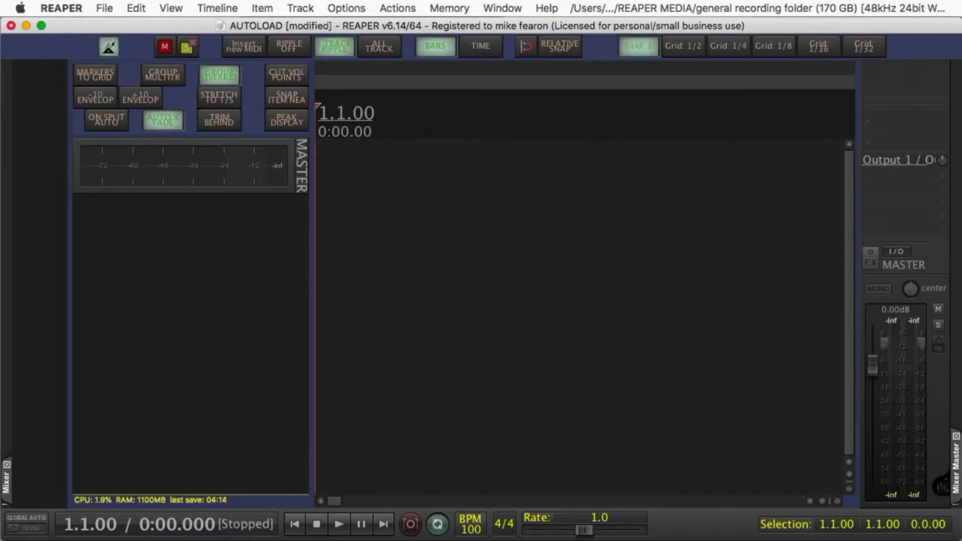
Step: Refine the grid of the empty timeline stepwise to the 1/32 division
key(minus)
key(bracketleft)
key(bracketleft)
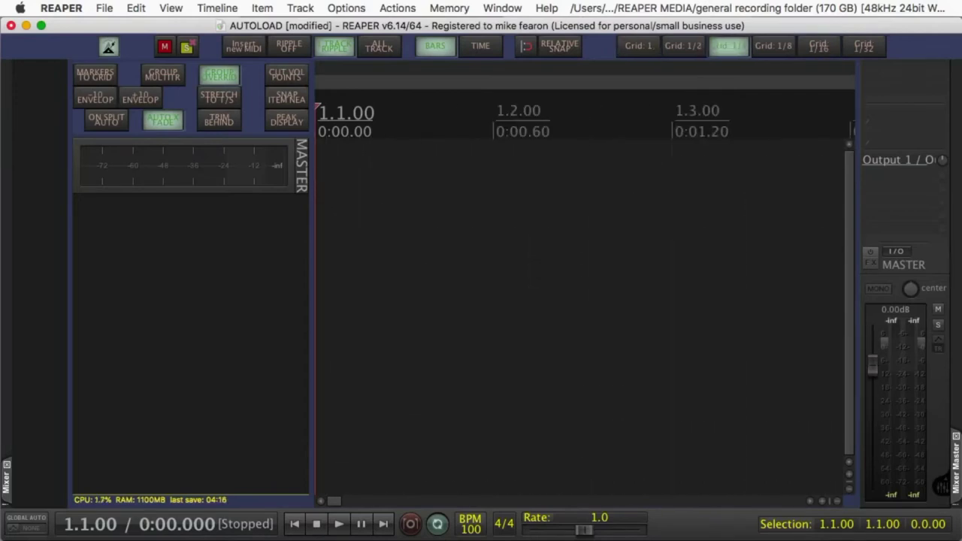
key(bracketleft)
key(bracketleft)
key(bracketleft)
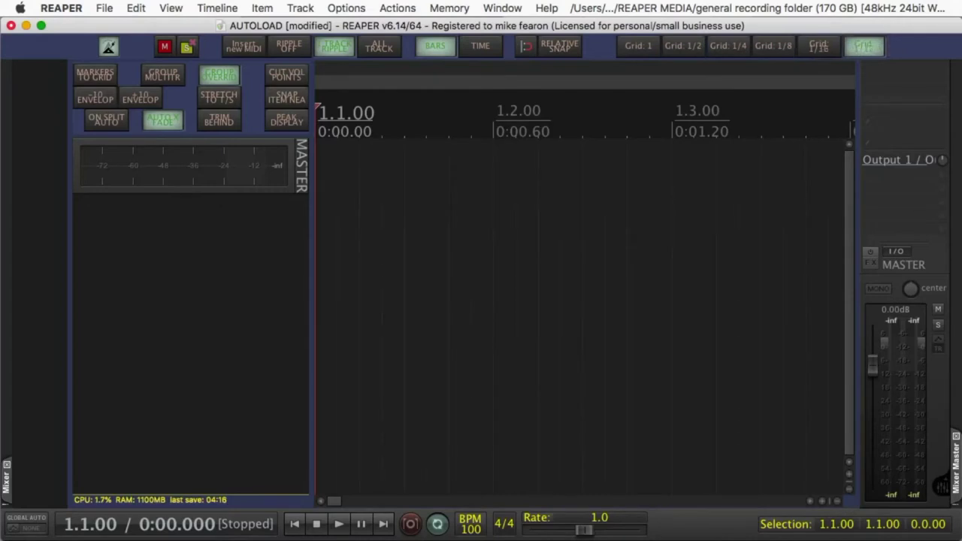
Step: Coarsen the timeline grid stepwise back to a division of 1
key(bracketright)
key(bracketright)
key(bracketright)
key(bracketright)
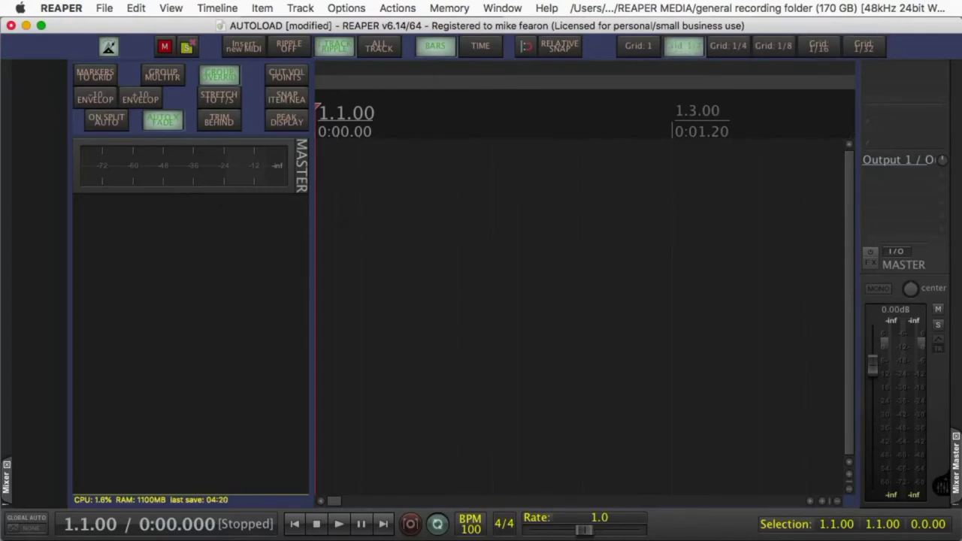
key(bracketright)
scroll(584, 300, down, 15)
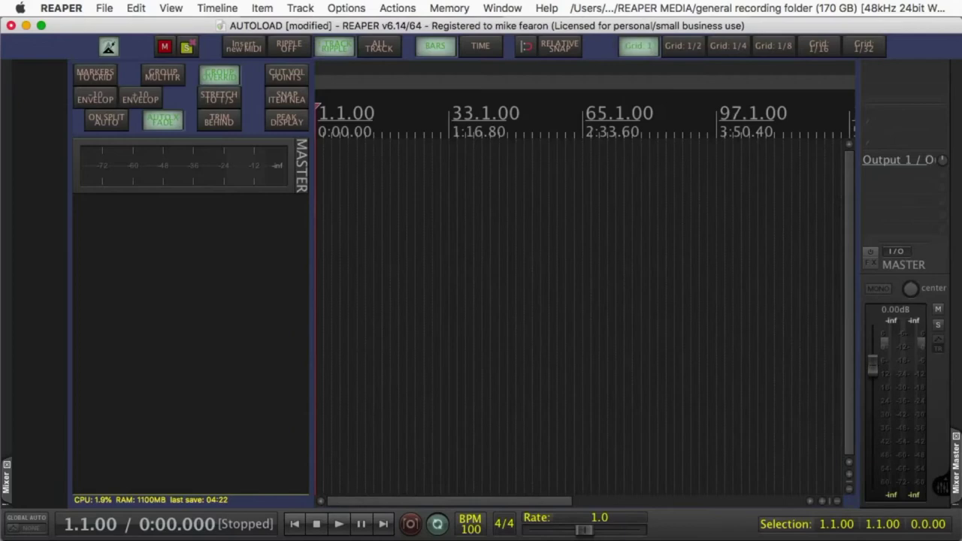
scroll(585, 301, up, 1)
key(equal)
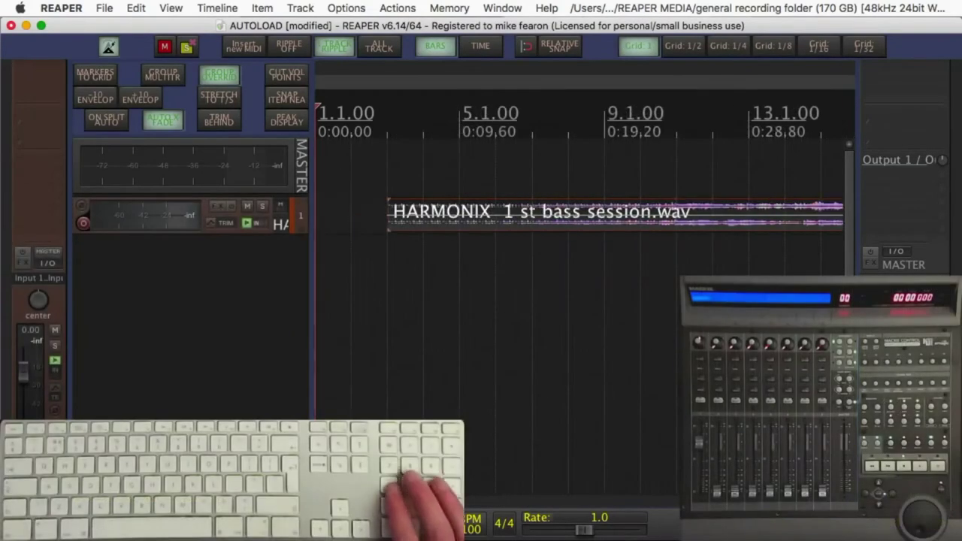
Step: Set the grid to 1/2 and nudge the HARMONIX bass item later on the timeline in grid steps
key(KP_6)
key(KP_5)
key(KP_6)
key(KP_6)
key(KP_6)
key(KP_6)
key(KP_6)
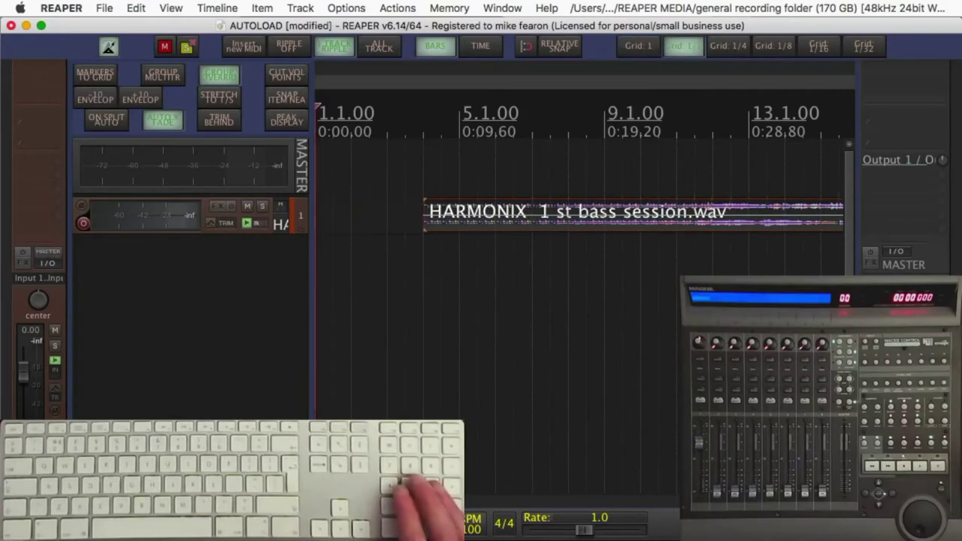
key(KP_6)
key(KP_6)
Step: Set the grid to 1/4 and nudge the bass item later to bar 7
key(KP_5)
key(KP_6)
key(KP_6)
key(KP_6)
key(KP_6)
key(KP_6)
key(KP_6)
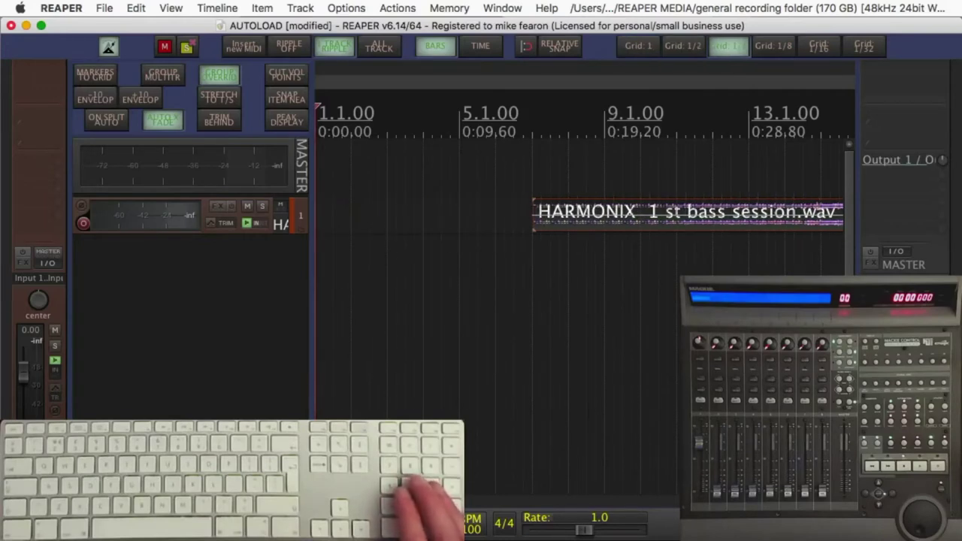
Step: Refine the grid through 1/8 to 1/16, nudging the bass item later to about the middle of bar 8
key(KP_5)
key(KP_6)
key(KP_6)
key(KP_6)
key(KP_5)
key(KP_6)
key(KP_6)
key(KP_6)
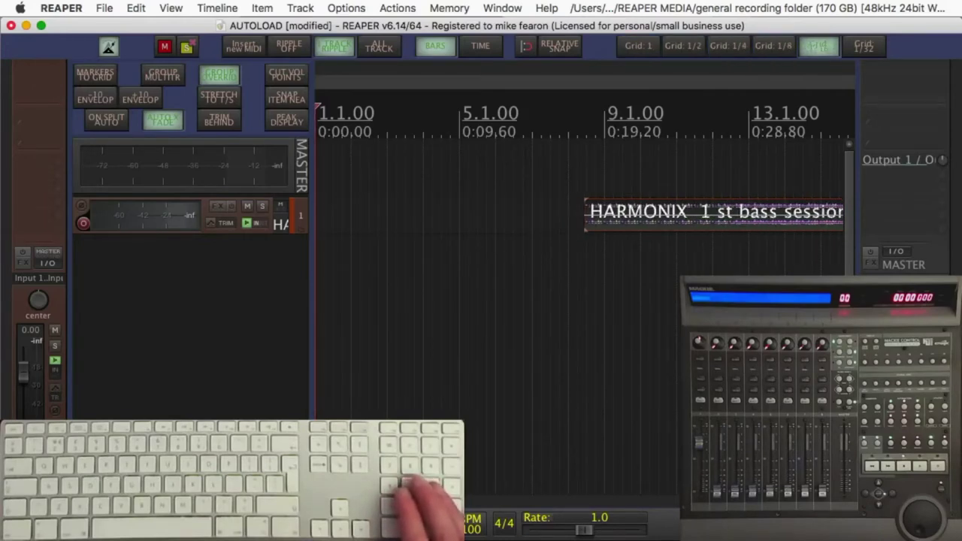
Step: Set the grid to 1/32 and nudge the bass item later to just past the start of bar 9
key(KP_Add)
key(KP_6)
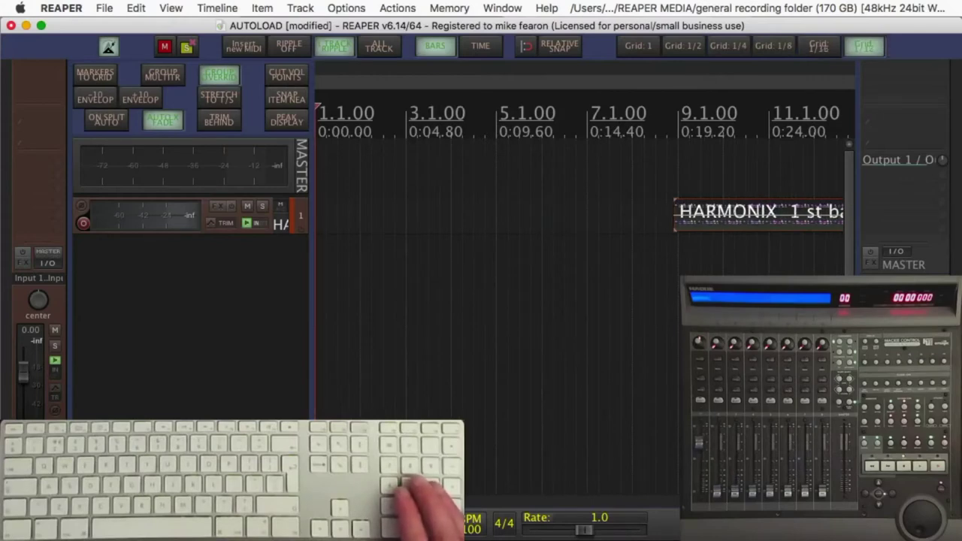
key(KP_6)
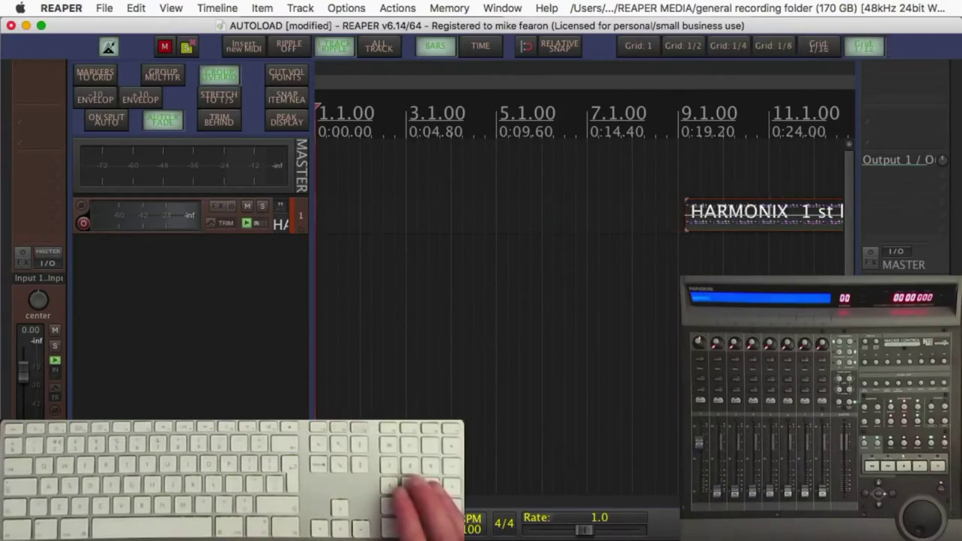
Step: Coarsen the grid back to 1 and move the bass item earlier to the project start at 1.1.00
key(KP_8)
key(KP_4)
key(KP_4)
key(KP_4)
key(KP_8)
key(KP_8)
key(KP_8)
key(KP_8)
key(KP_Subtract)
key(KP_4)
key(KP_4)
key(KP_4)
key(KP_4)
key(KP_4)
key(KP_4)
key(KP_4)
key(KP_4)
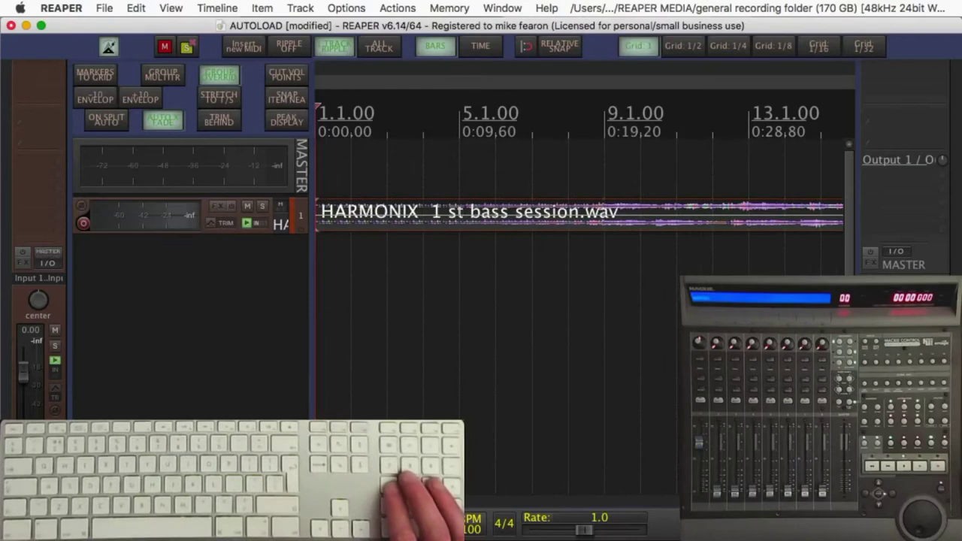
Step: Move the bass item later past bar 7, starting with whole-bar steps and refining the grid for smaller ones
key(KP_6)
key(KP_6)
key(KP_6)
key(KP_6)
key(KP_6)
key(KP_6)
key(KP_Add)
key(KP_2)
key(KP_2)
key(KP_2)
key(KP_2)
key(KP_6)
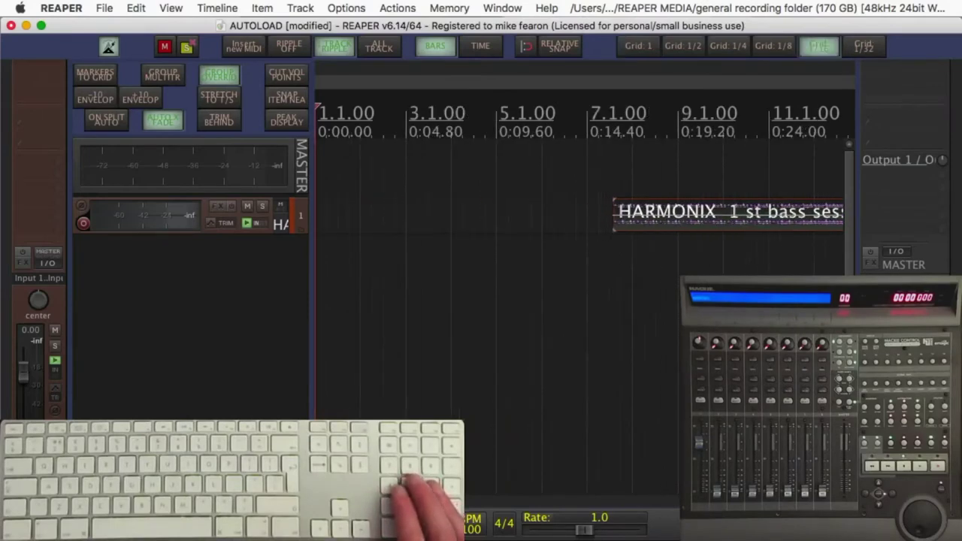
Step: Nudge the bass item further to about the middle of bar 10, coarsening the grid to 1/2 on the way
key(KP_2)
key(KP_6)
key(KP_6)
key(KP_6)
key(KP_8)
key(KP_8)
key(KP_8)
key(KP_8)
key(KP_6)
key(KP_6)
key(KP_6)
key(KP_6)
key(KP_6)
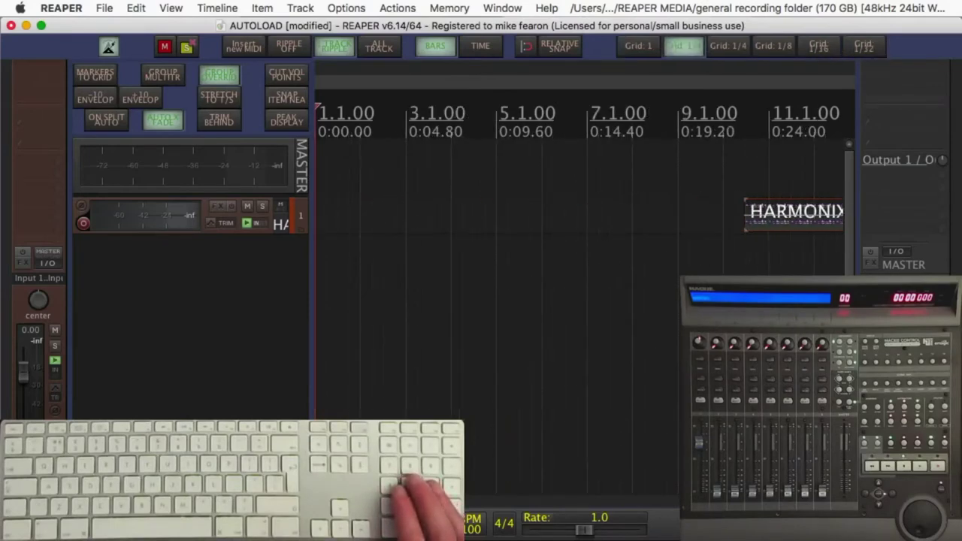
Step: Set the grid to 1 and shift the bass item a few bars later, then back earlier
key(KP_8)
key(KP_Subtract)
key(KP_6)
key(KP_6)
key(KP_6)
key(KP_4)
key(KP_4)
key(KP_Add)
key(KP_4)
key(KP_4)
key(KP_4)
key(KP_4)
key(KP_4)
Step: Refine the grid to 1/16 while nudging the bass item earlier to late in bar 5
key(KP_2)
key(KP_2)
key(KP_4)
key(KP_4)
key(KP_4)
key(KP_2)
key(KP_2)
key(KP_4)
key(KP_4)
key(KP_4)
key(KP_4)
key(KP_4)
key(KP_4)
key(KP_4)
key(KP_4)
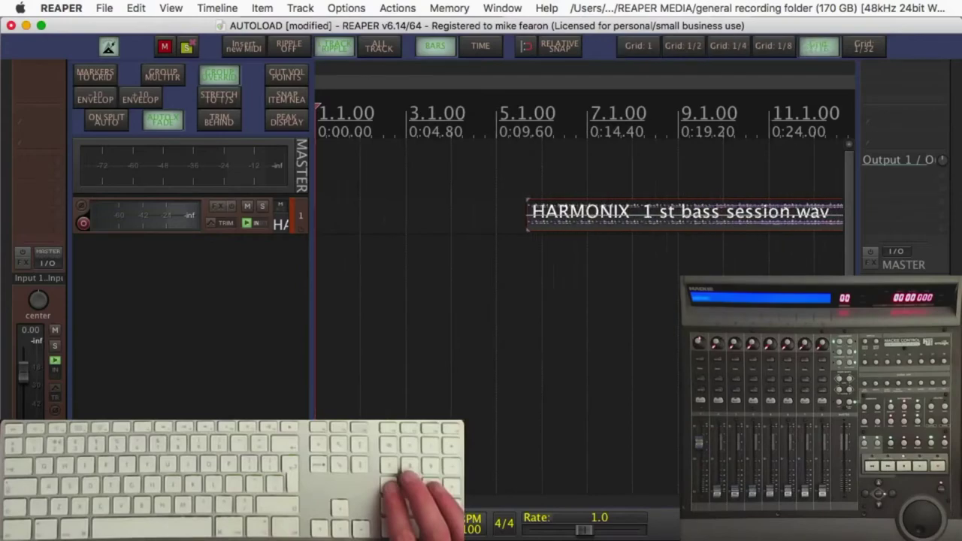
Step: Coarsen the grid to whole-bar steps and move the bass item earlier to the project start at 1.1.00
key(KP_8)
key(KP_8)
key(KP_8)
key(KP_8)
key(KP_4)
key(KP_4)
key(KP_4)
key(KP_4)
key(KP_4)
Step: Refine the timeline grid to the 1/32 division with the bass item at the project start
key(KP_2)
key(KP_2)
key(KP_2)
key(KP_2)
key(KP_2)
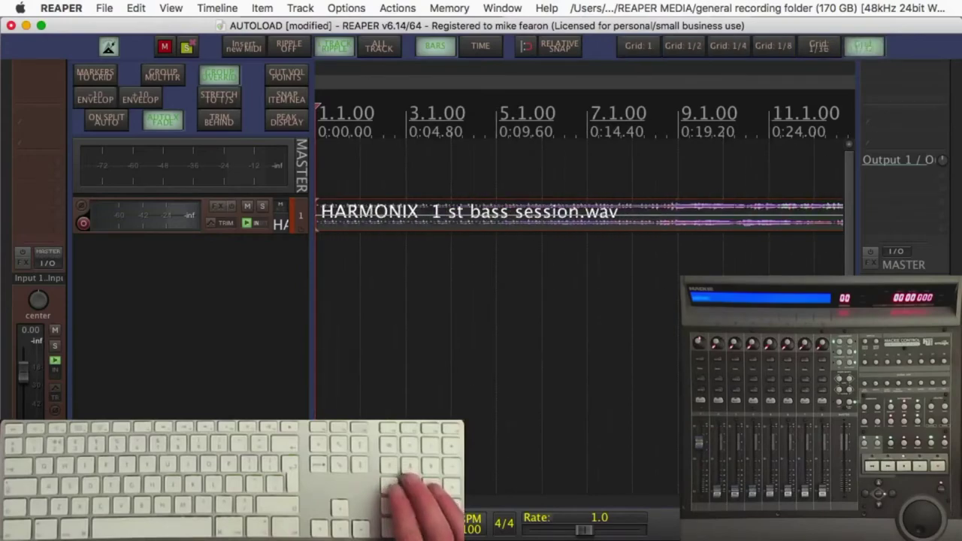
key(KP_Subtract)
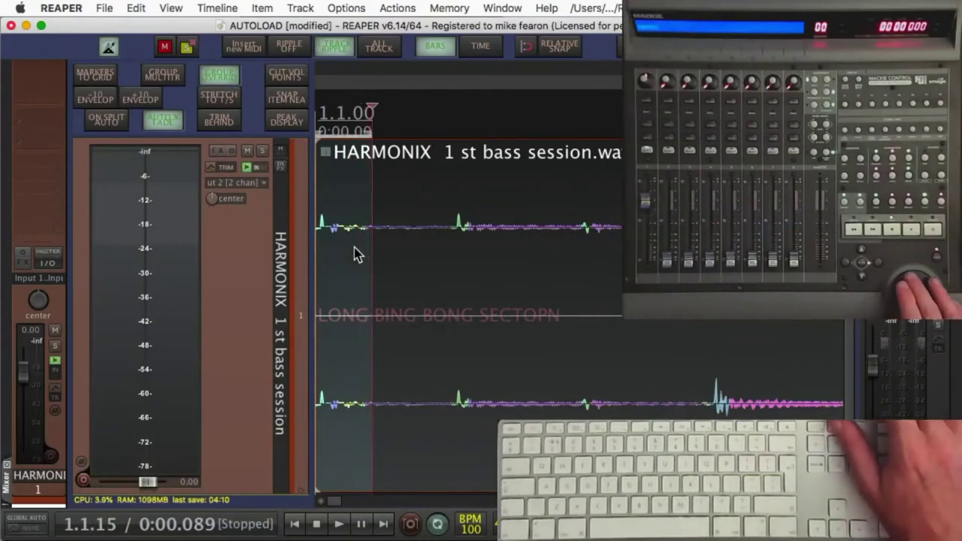
Step: Split the bass item at the edit cursor at 1.1.15 and delete the short piece before it
key(s)
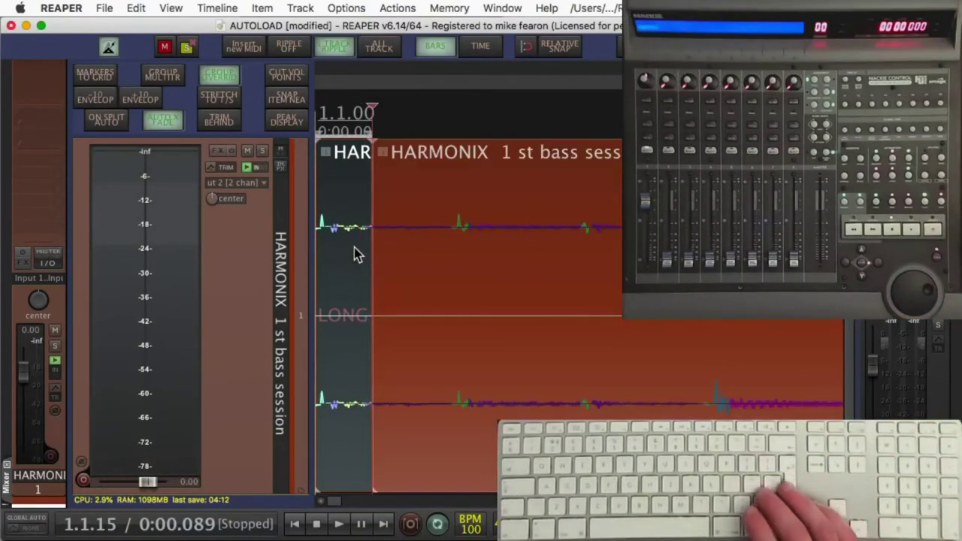
key(BackSpace)
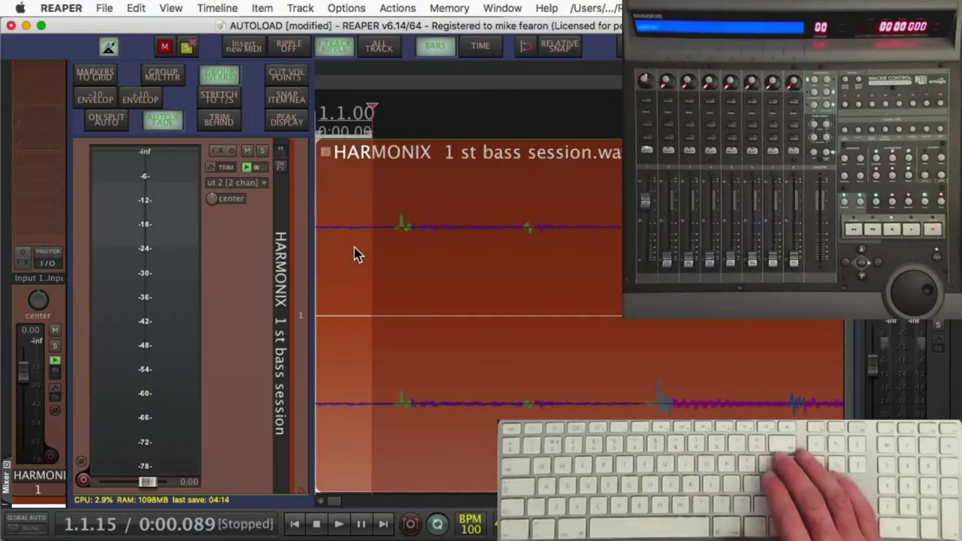
Step: Open the FADES toolbar, place it over the track controls, and fade the bass item in up to the edit cursor
key(F13)
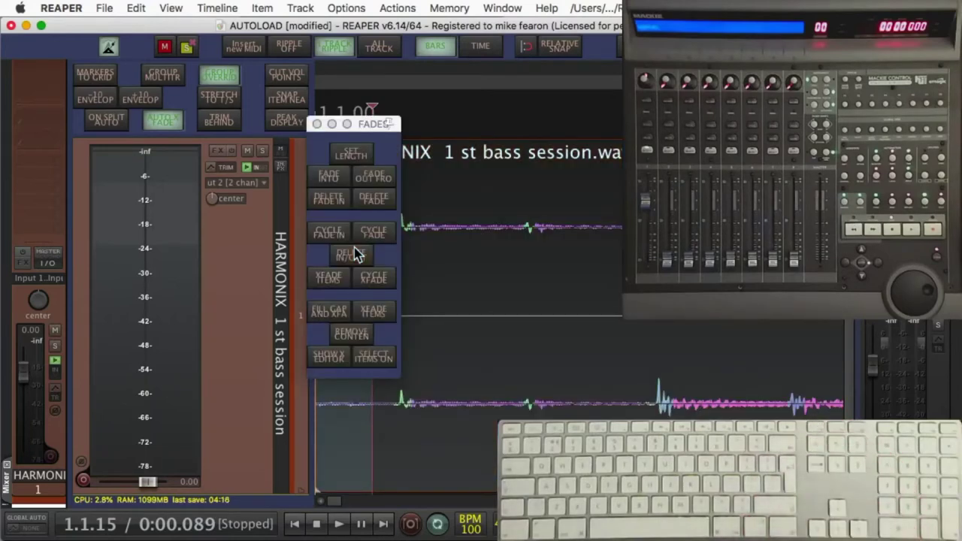
drag(369, 130, 228, 194)
click(184, 242)
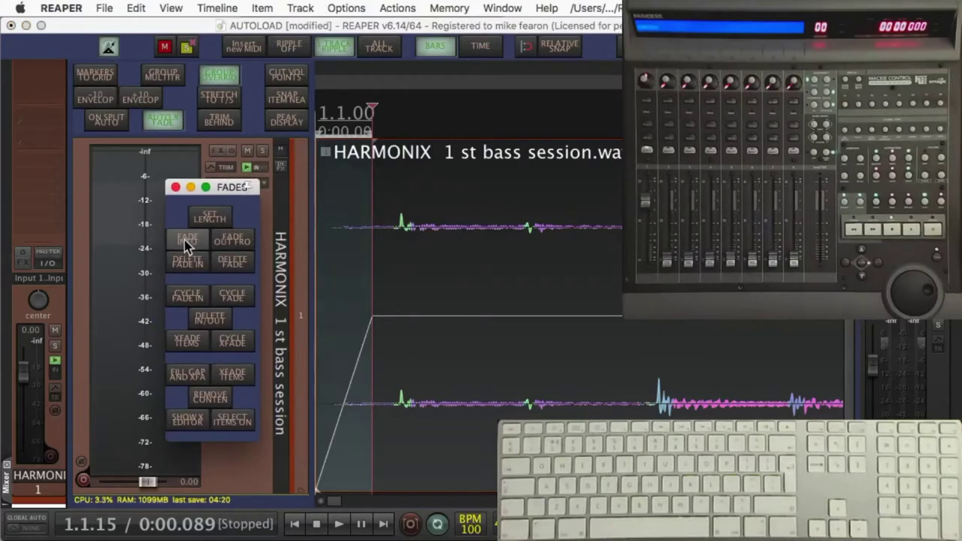
Step: Cycle the bass item's fade-in through the curve shapes back to linear and delete the fade-in
click(182, 299)
click(183, 299)
click(183, 299)
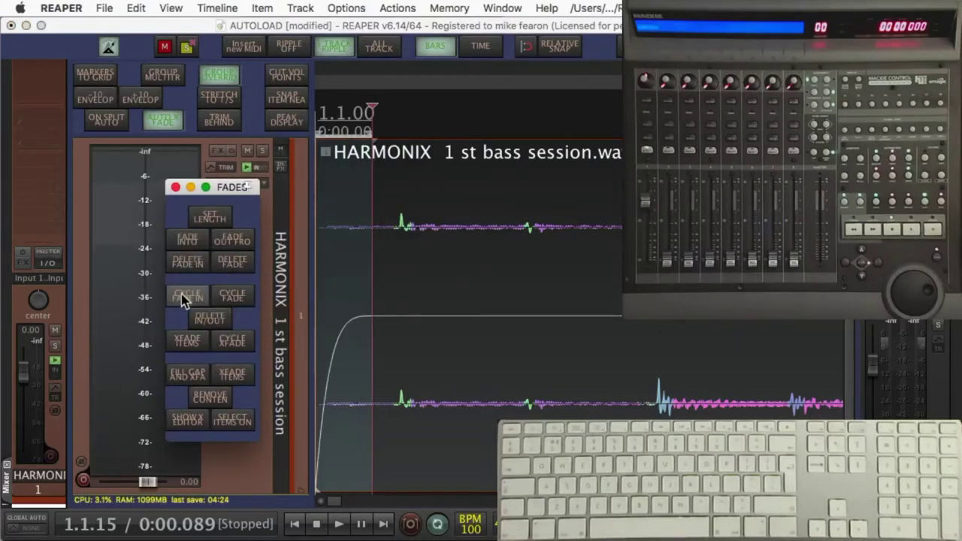
click(182, 300)
click(183, 300)
click(183, 299)
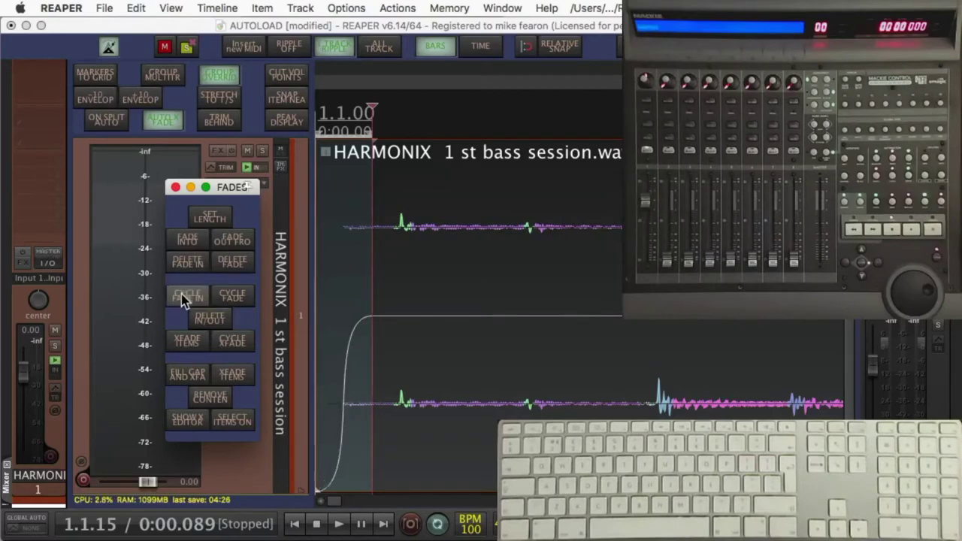
click(183, 299)
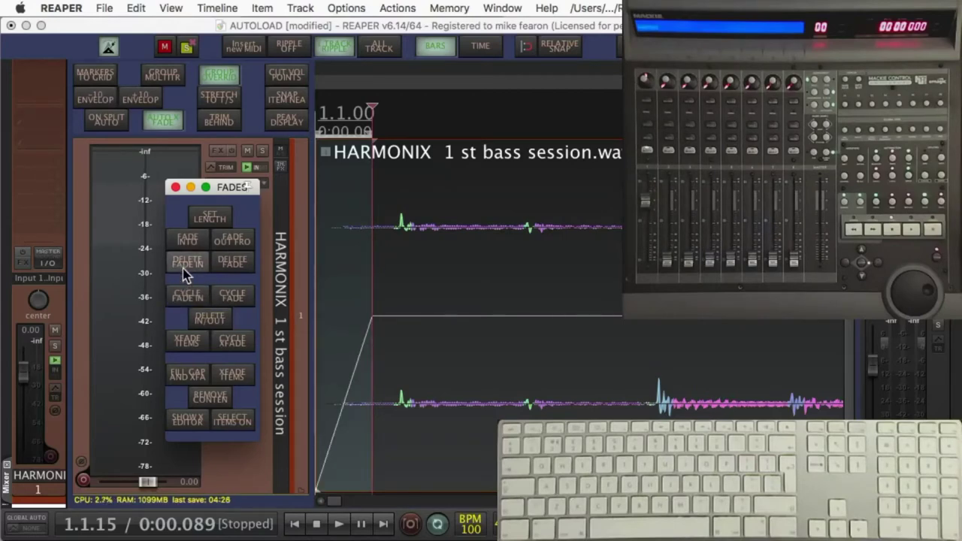
click(184, 266)
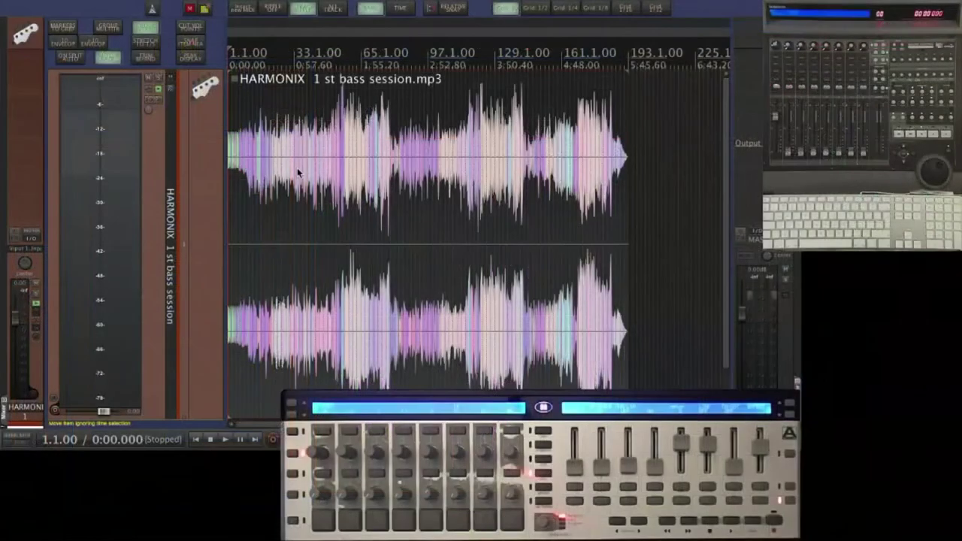
Step: Examine the opening of the HARMONIX 1 st bass session.mp3 waveform up close
click(296, 169)
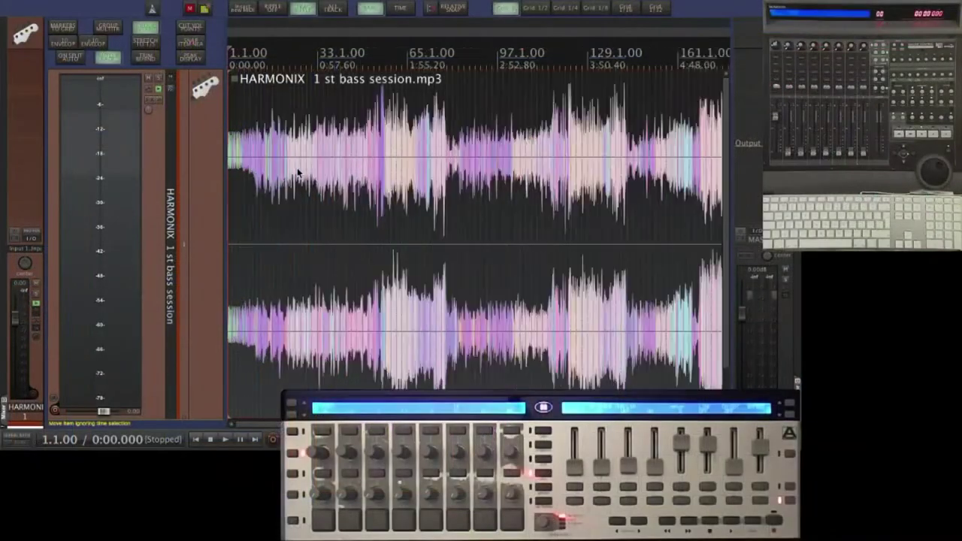
scroll(297, 172, up, 10)
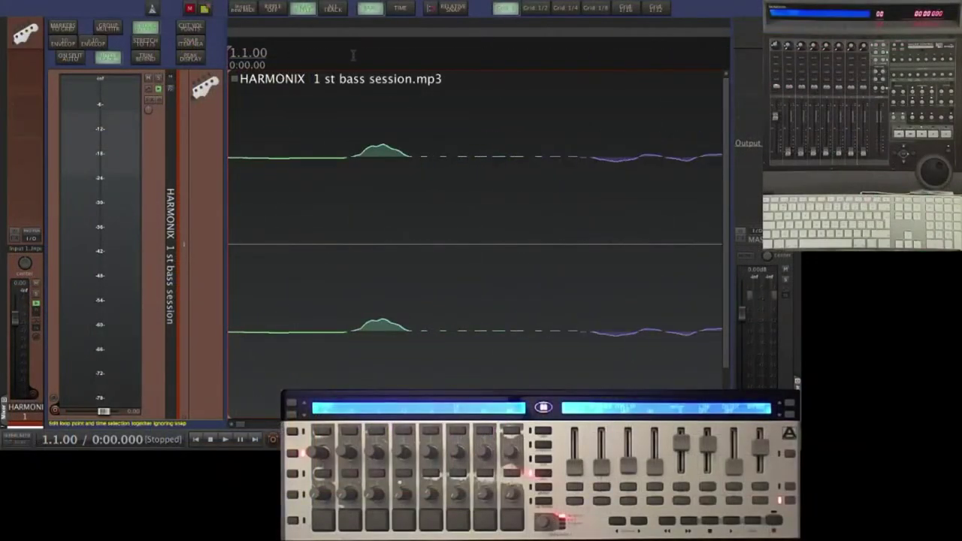
Step: Select the quiet opening of the bass item up to just before its first peak, and open the FADES toolbar
drag(353, 55, 229, 59)
scroll(271, 158, down, 1)
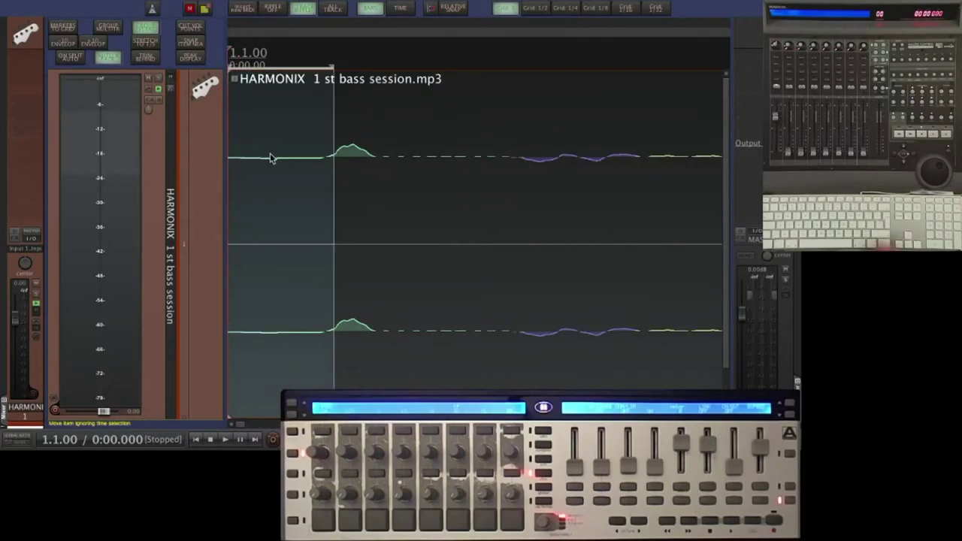
key(f)
key(f)
key(f)
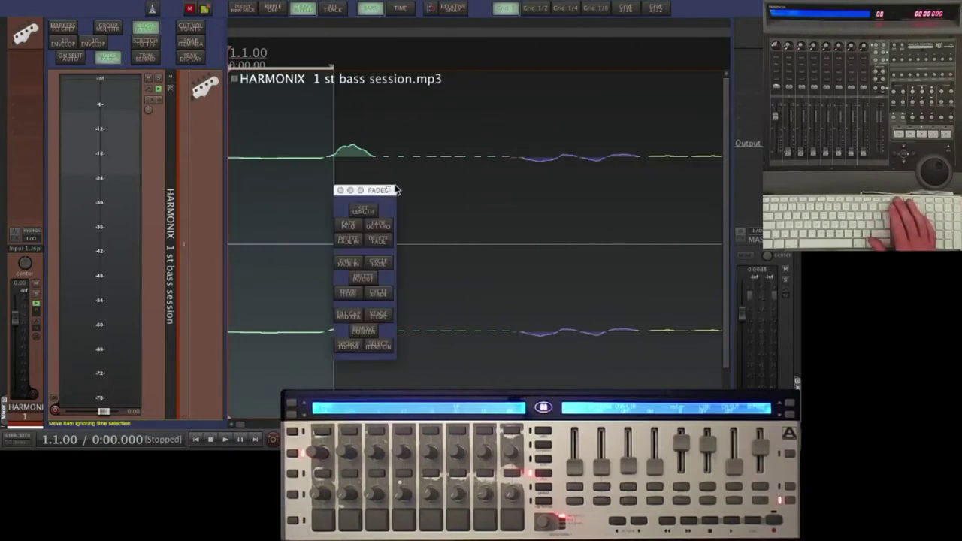
Step: Move the edit cursor to 1.1.02 near the first bass peak and fade the item in up to it
click(352, 227)
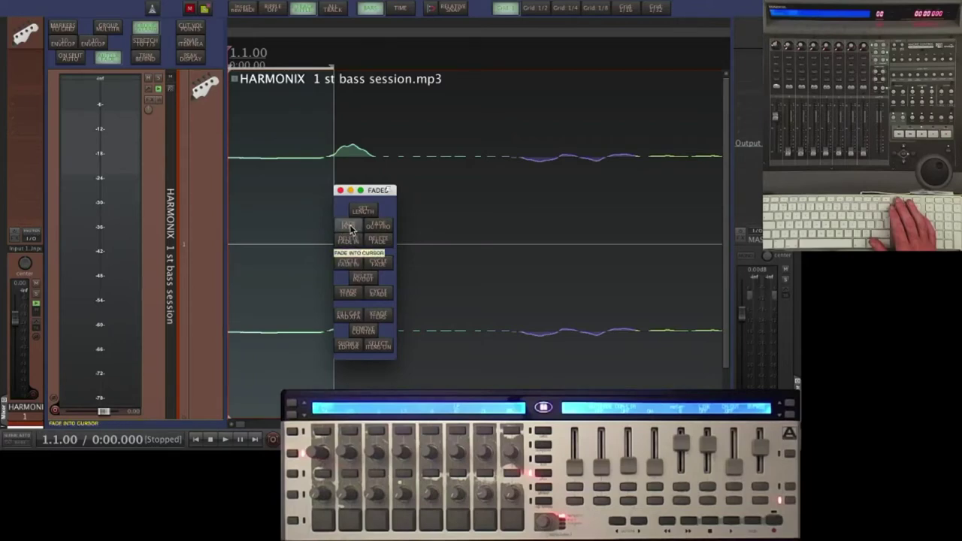
scroll(351, 229, down, 5)
click(282, 136)
scroll(283, 136, down, 1)
scroll(283, 136, up, 3)
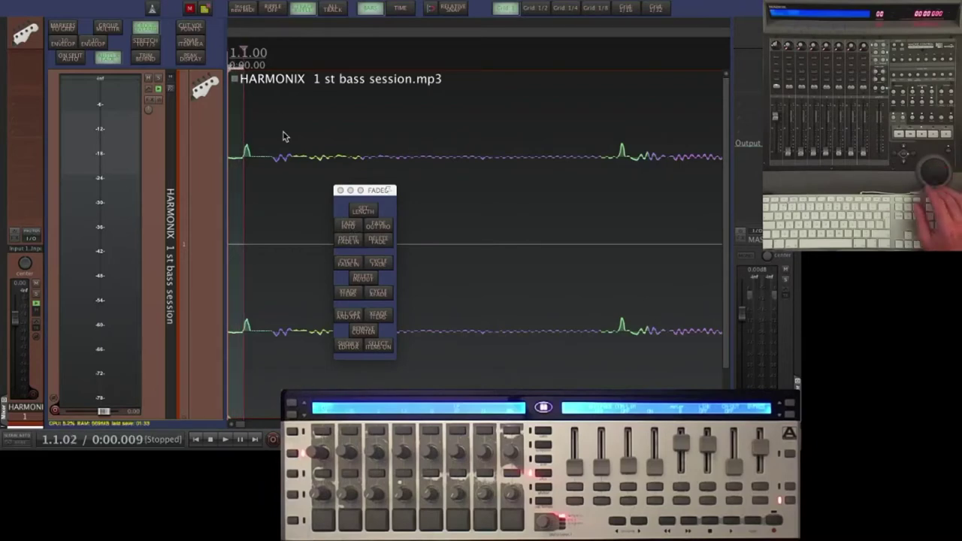
scroll(330, 148, down, 1)
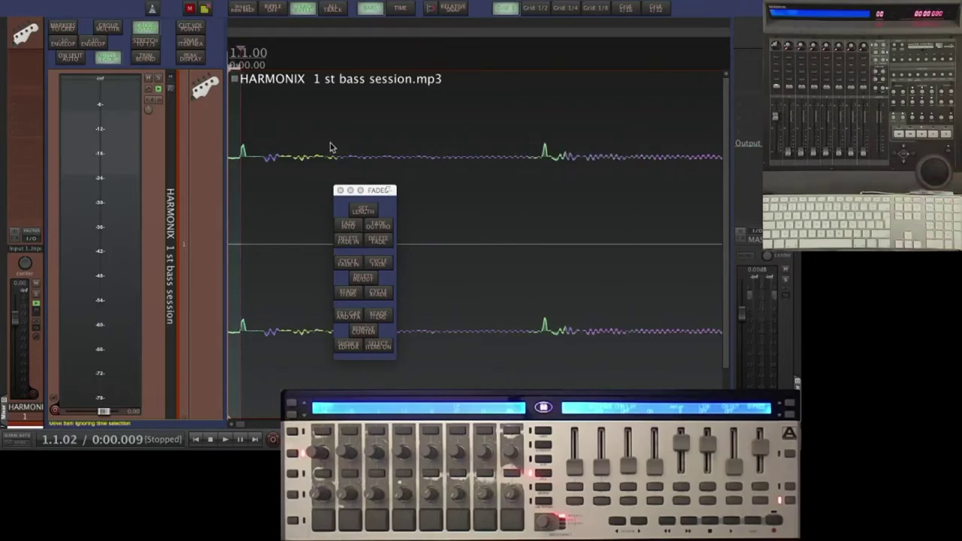
click(340, 227)
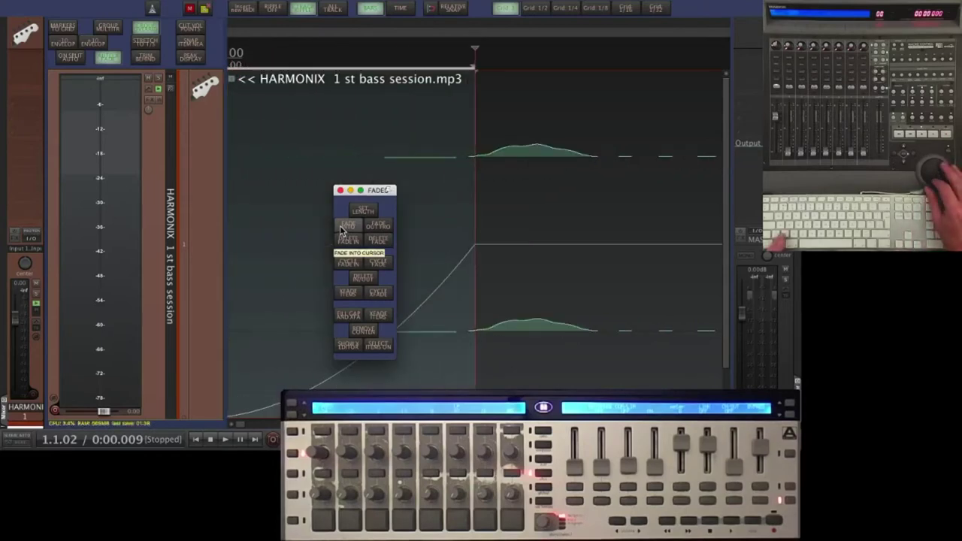
Step: Reopen the FADES toolbar, shift the edit cursor back to 1.1.01, and fade the bass item in up to it
key(plus)
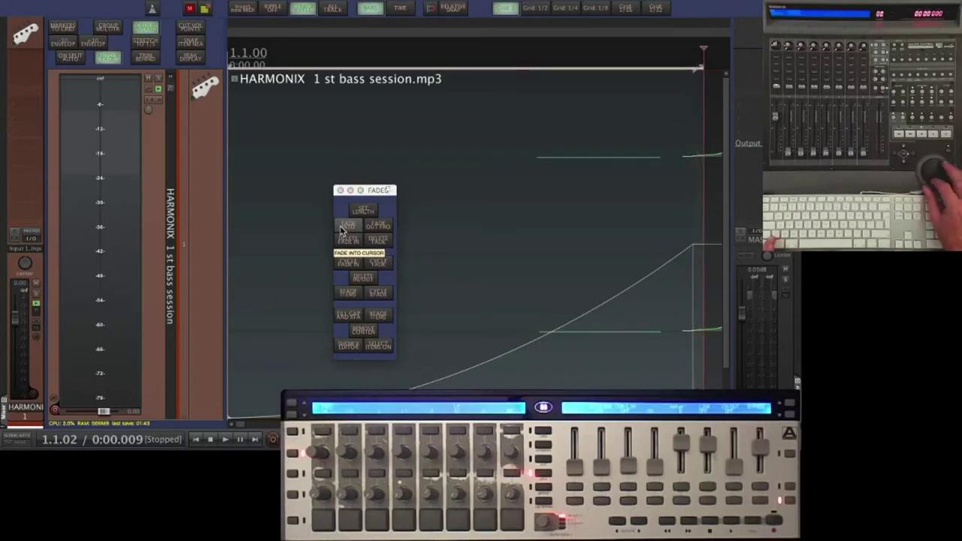
key(F13)
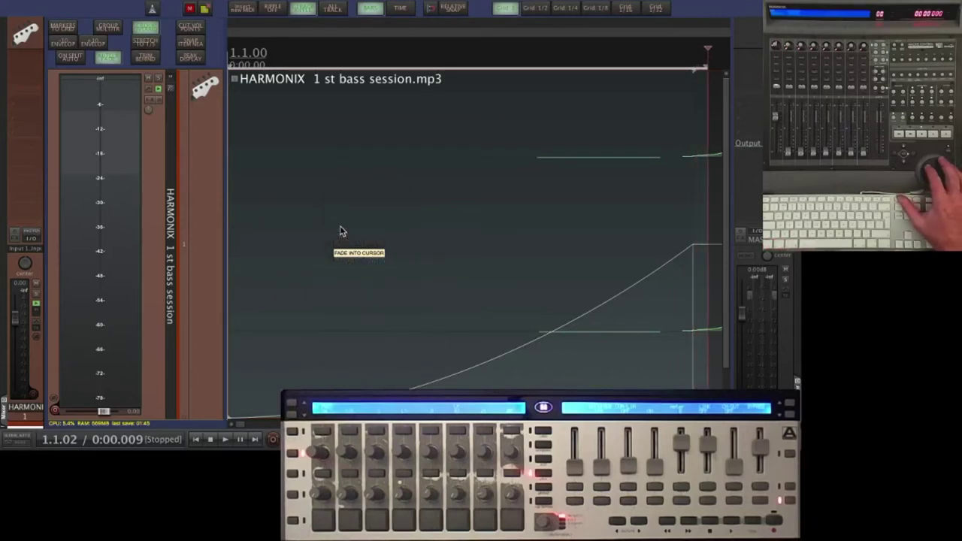
key(F13)
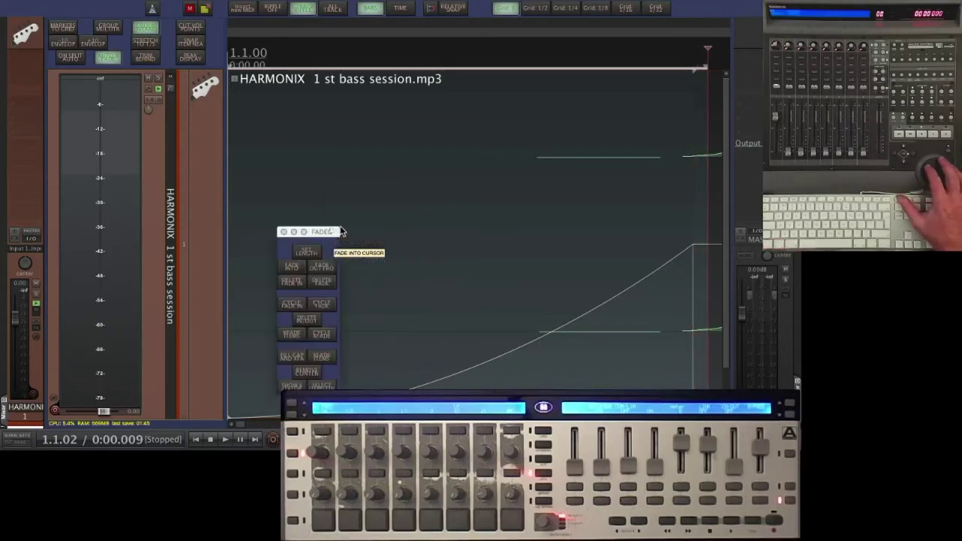
click(290, 267)
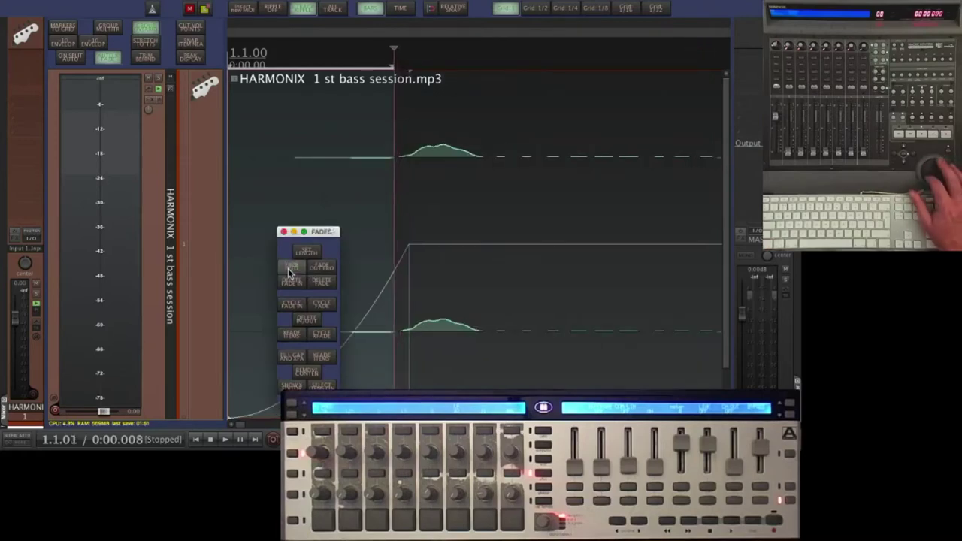
click(288, 269)
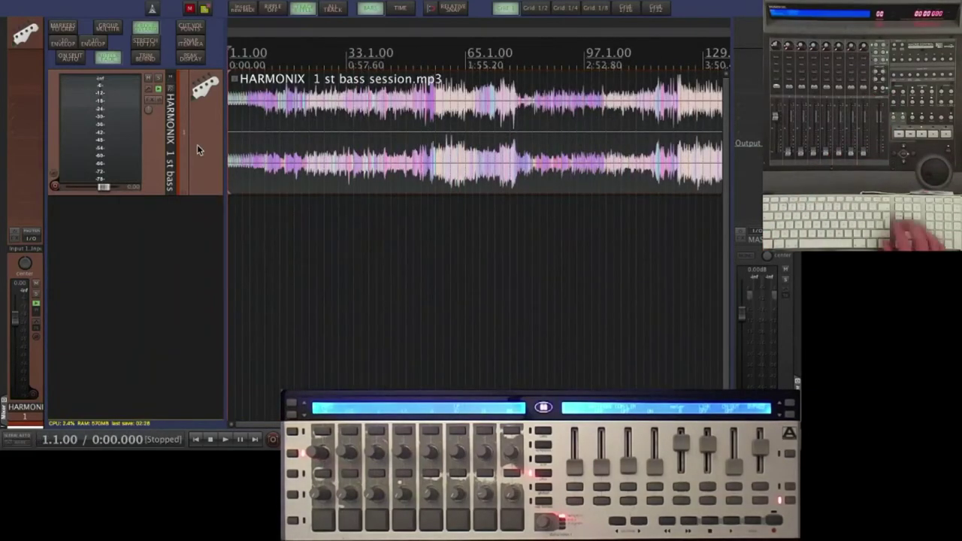
Step: Bring up the gain and saturation effect toolbars beside the bass track and hide both again
key(F12)
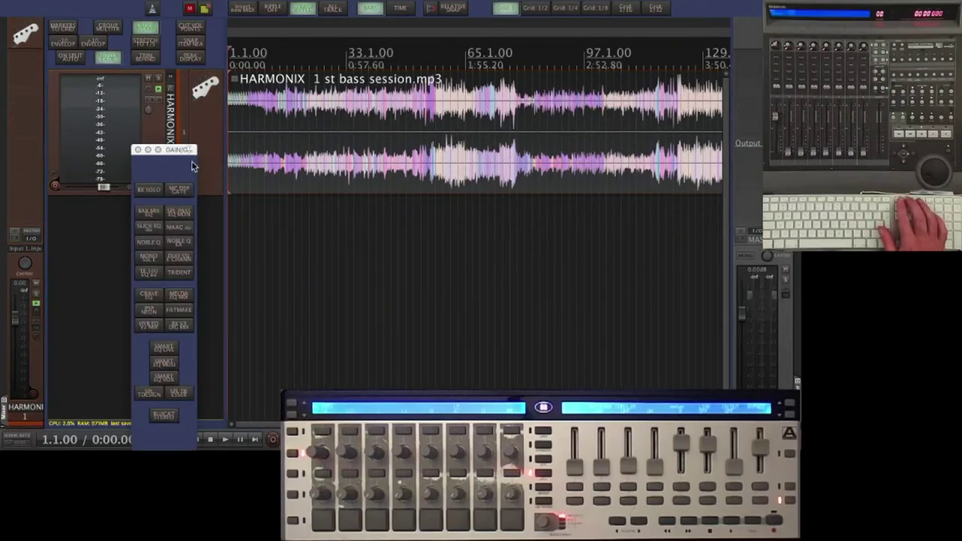
key(F11)
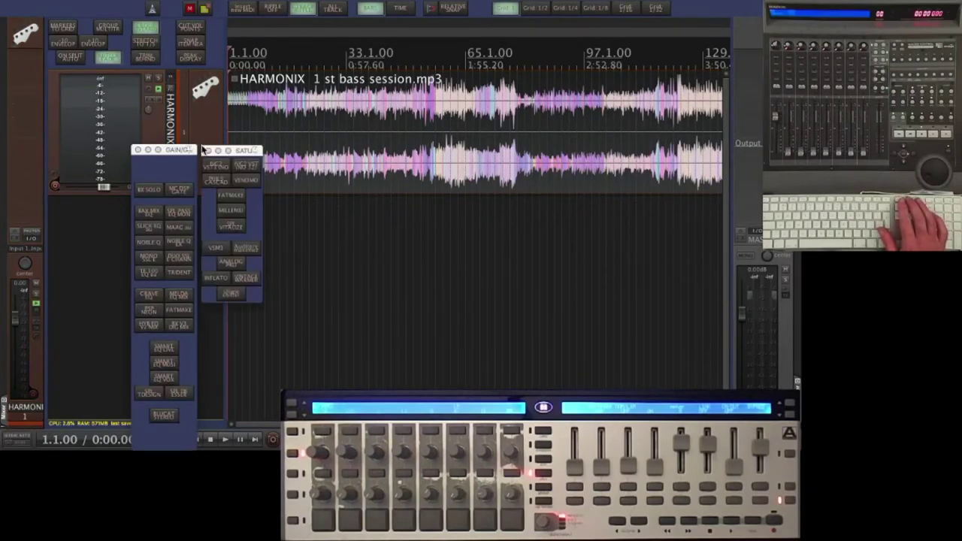
key(F12)
key(F11)
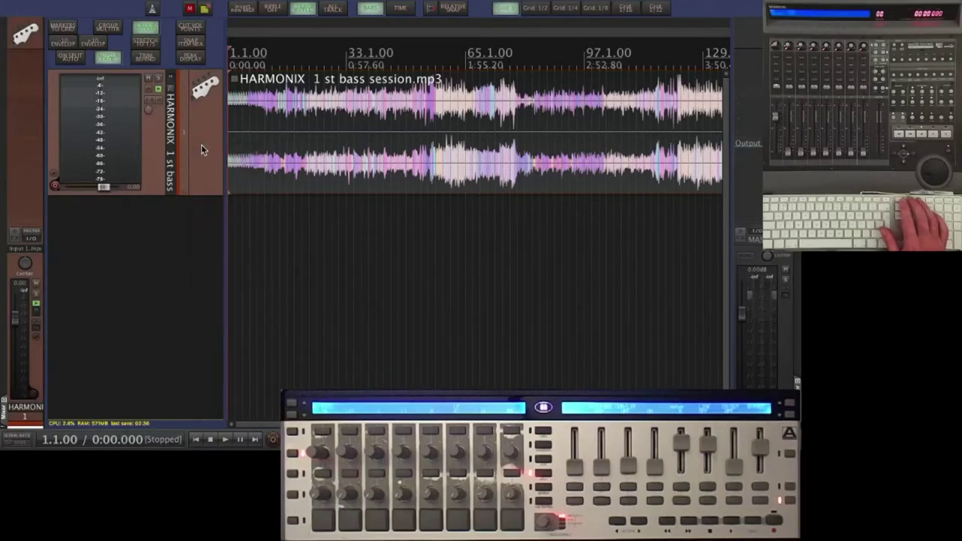
Step: Show and hide the remaining effect toolbars one after another, including the reverb and delay inserts and MASTER FX
key(F10)
key(F10)
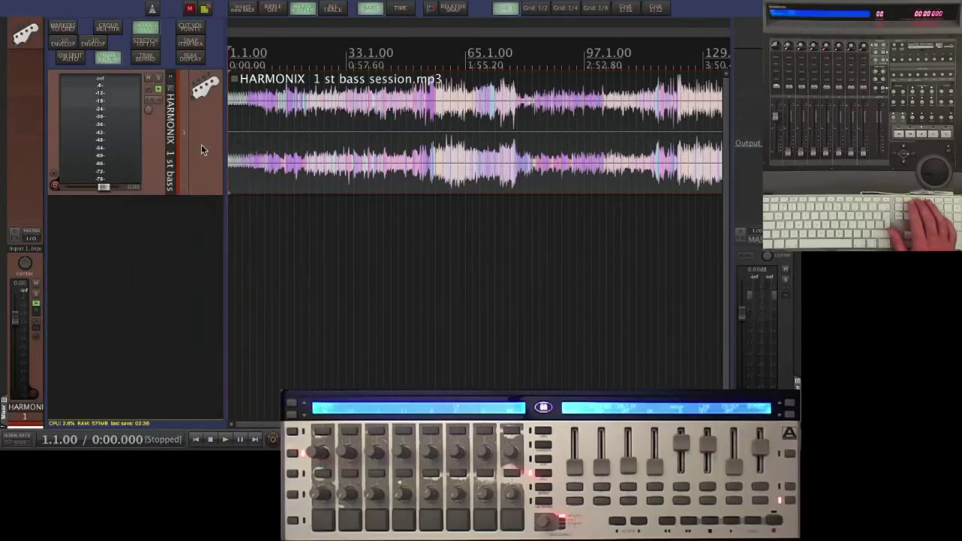
key(F9)
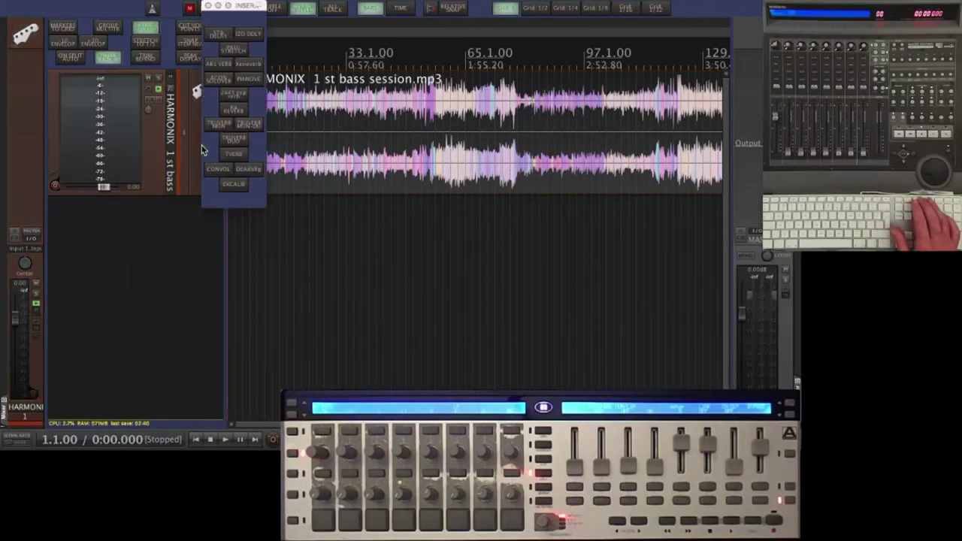
key(F9)
key(F8)
key(F8)
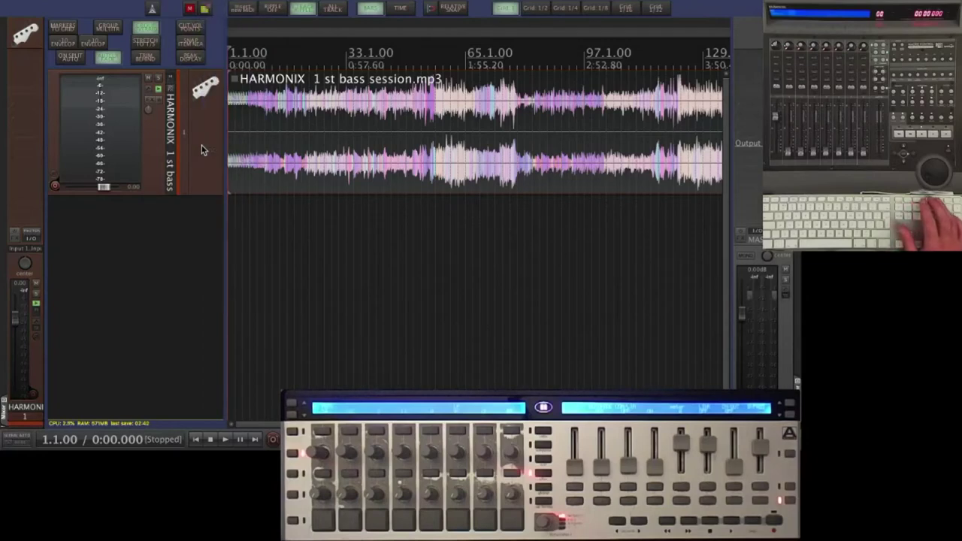
key(F7)
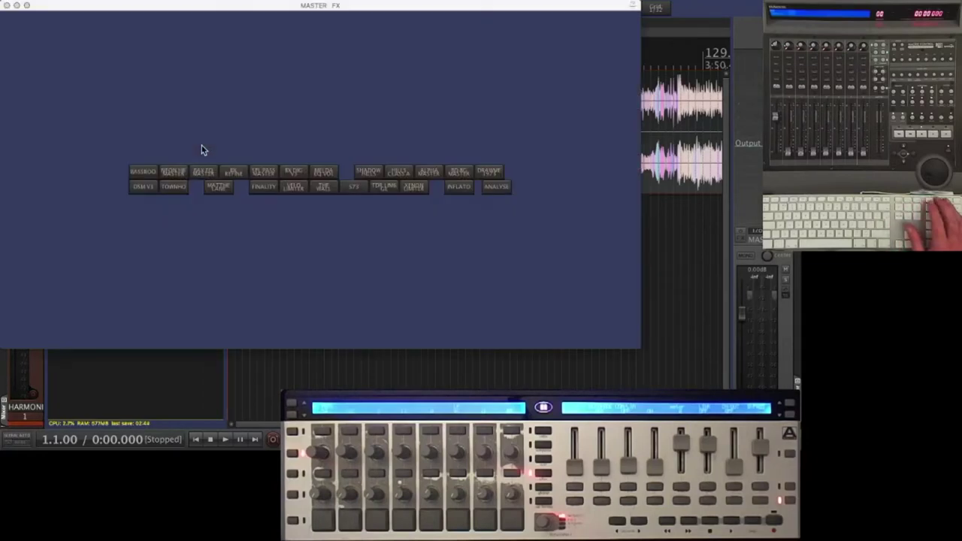
key(F7)
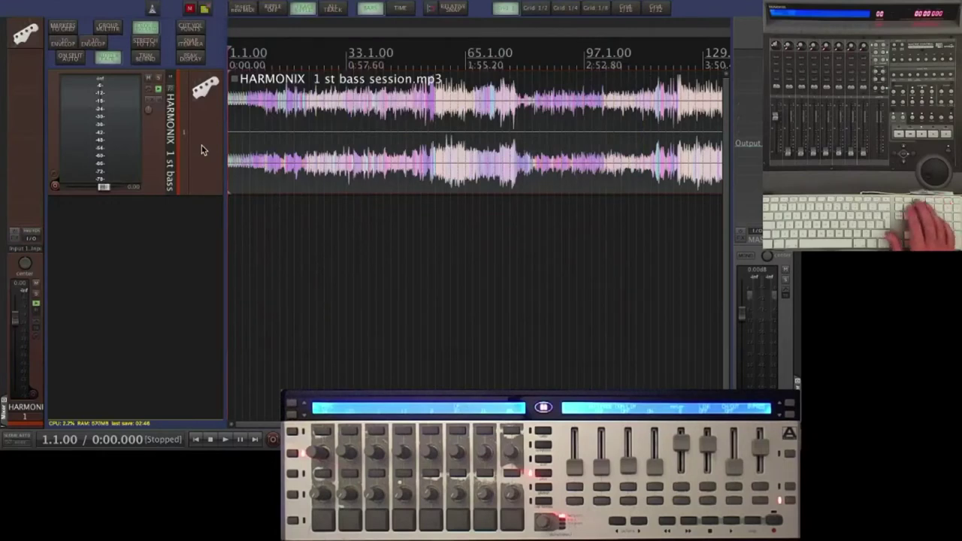
Step: Open the compressor toolbar over the bass track and choose the TOWNHO compressor
click(202, 149)
key(F6)
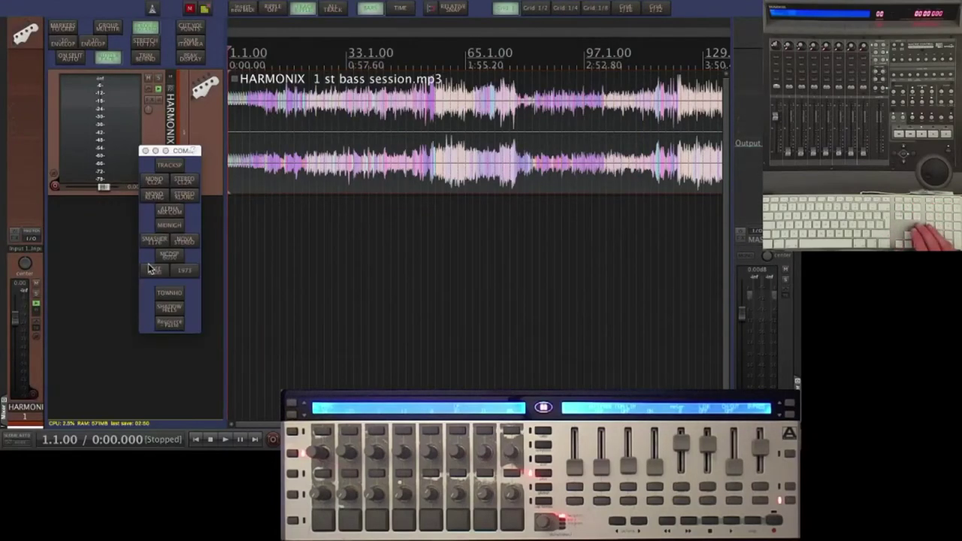
click(168, 293)
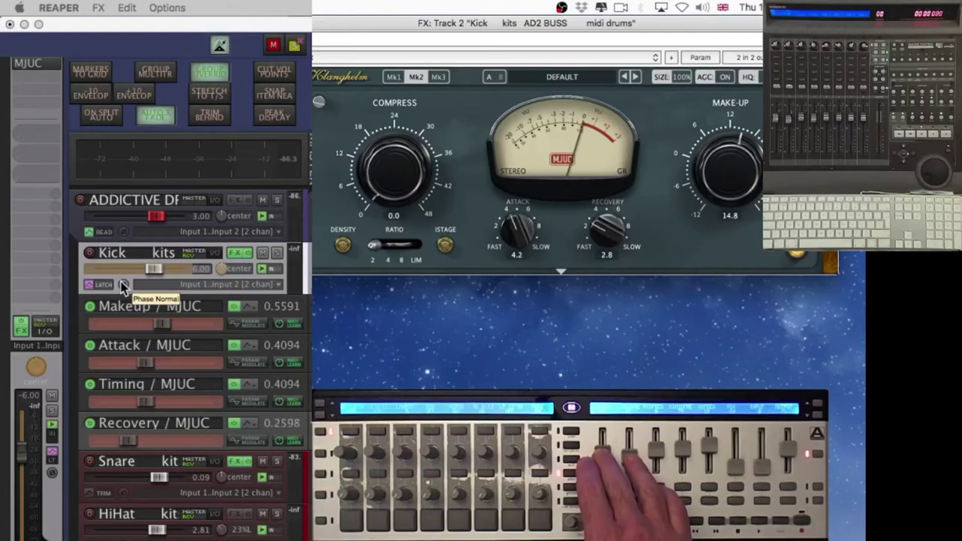
Step: Check the MIDI learn settings of the Kick track's MJUC Attack parameter and accept them
click(283, 362)
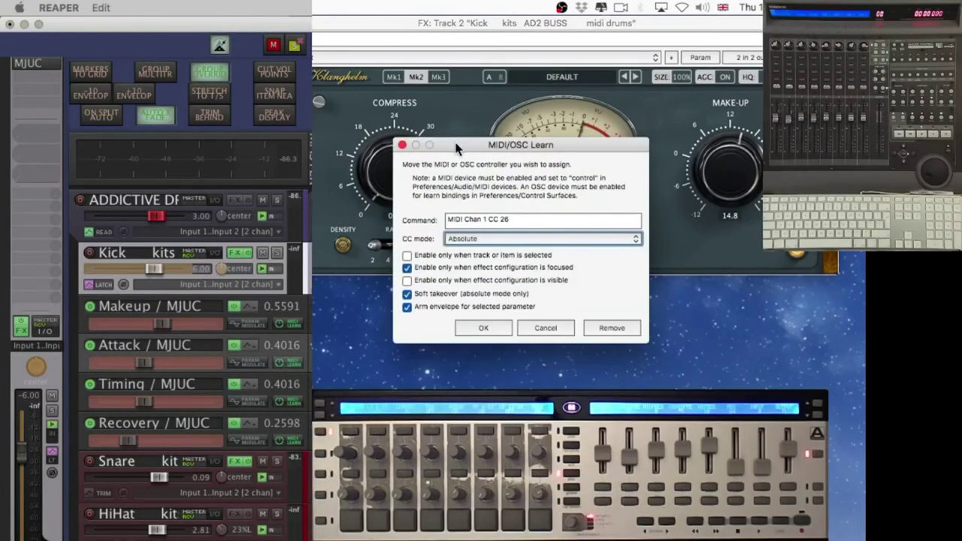
drag(456, 148, 416, 104)
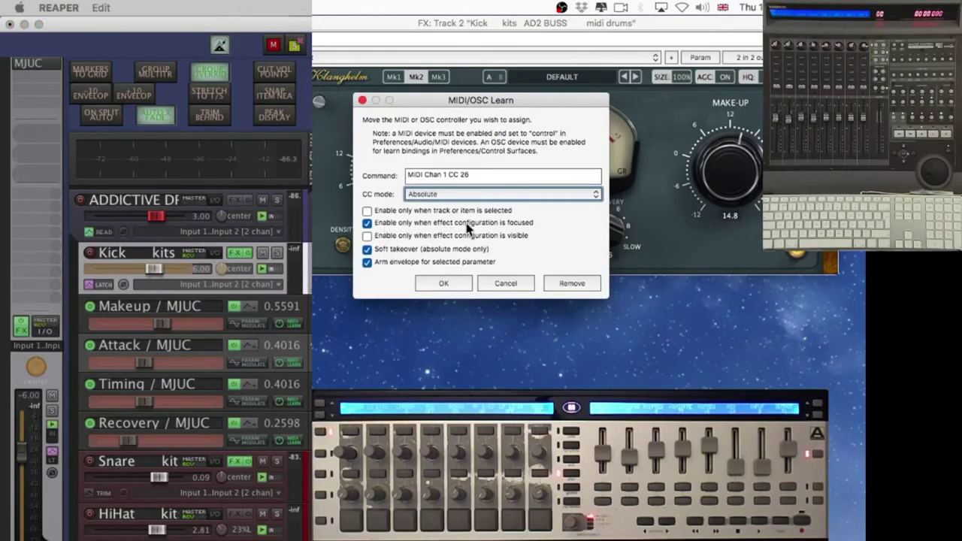
click(432, 286)
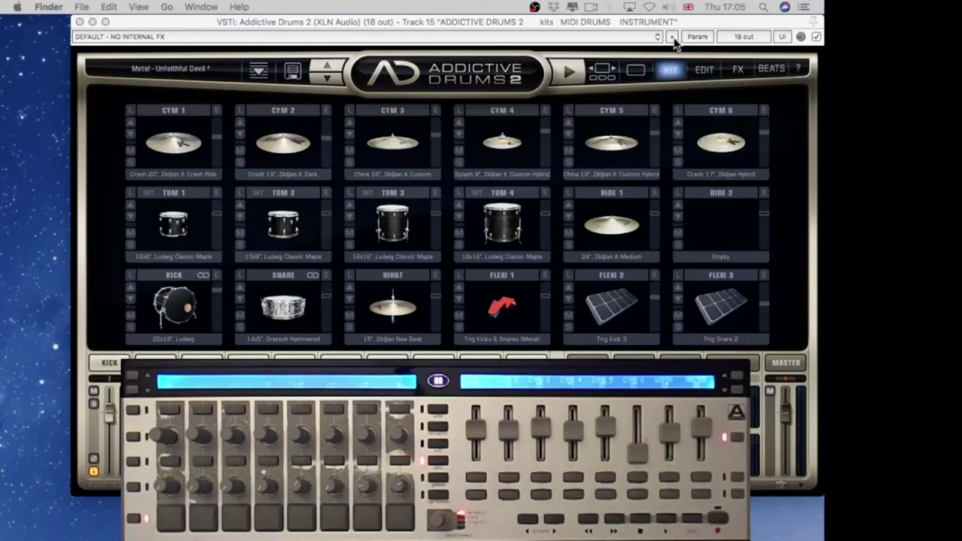
Step: Check the MIDI learn settings of the Snare OH Level parameter in Addictive Drums 2, accept them, and return to the main track window
click(690, 40)
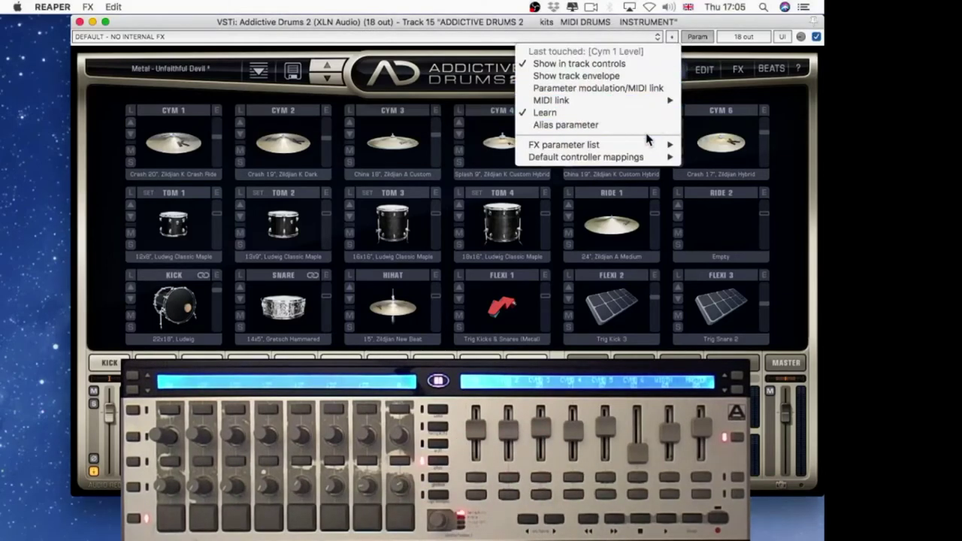
mouse_move(635, 144)
mouse_move(453, 188)
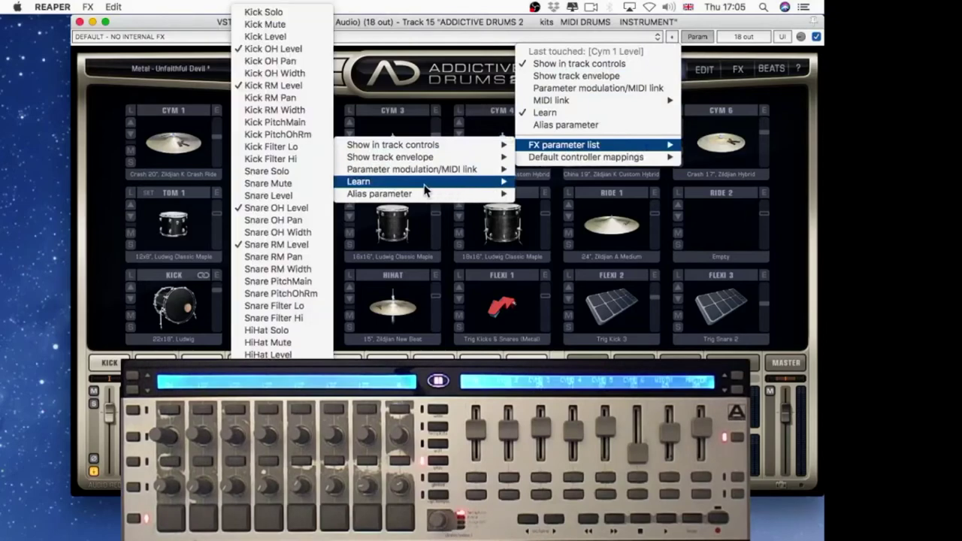
click(293, 209)
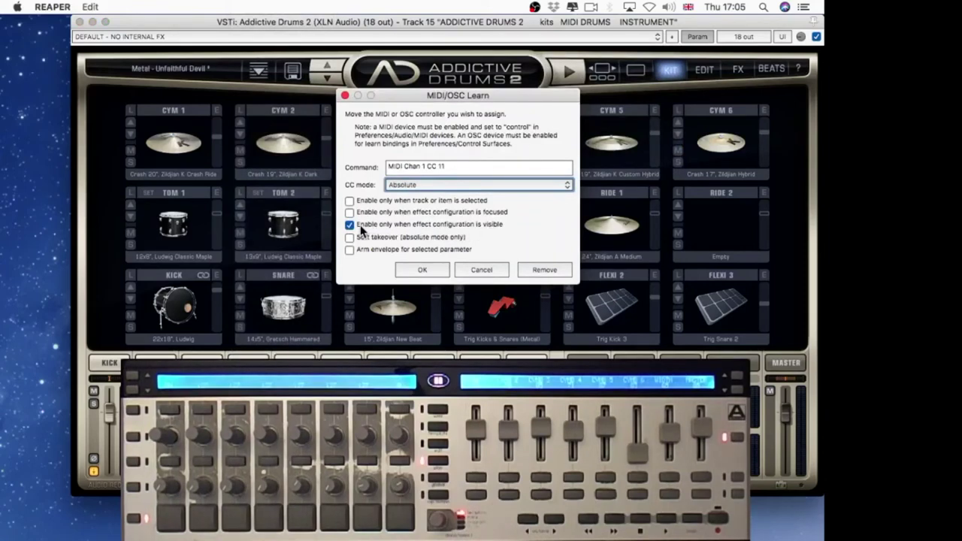
click(406, 270)
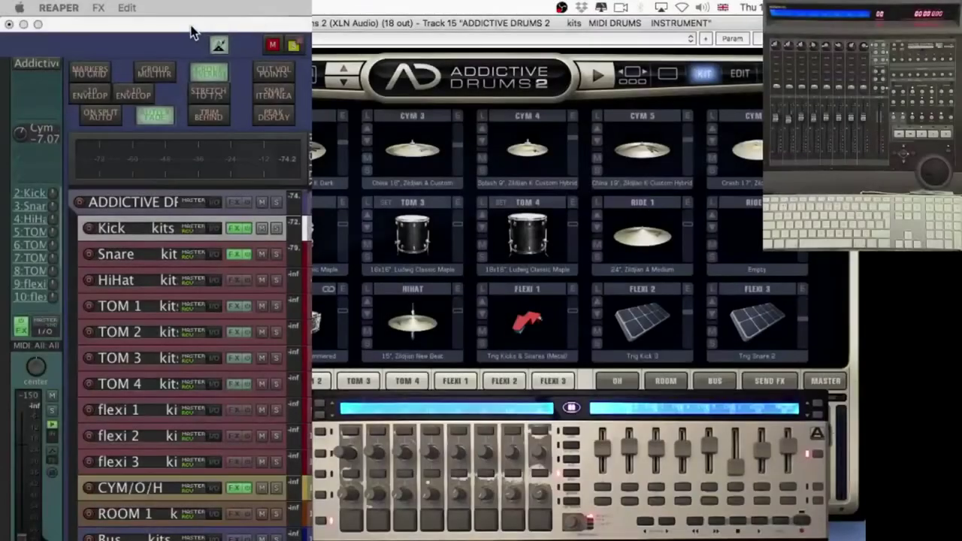
click(192, 31)
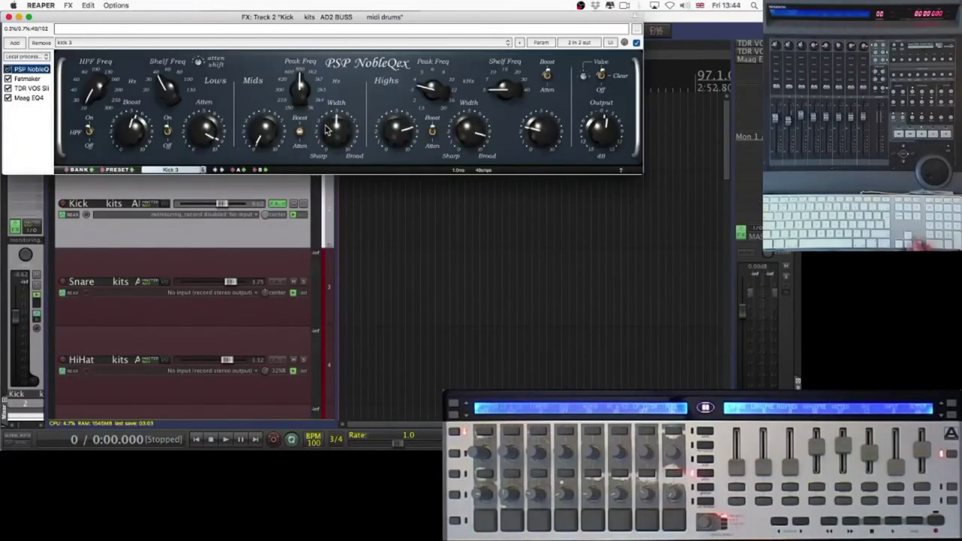
Step: Step through the Kick track's effect chain from PSP NobleQex down to Maag EQ4 and back
key(Down)
key(Down)
key(Down)
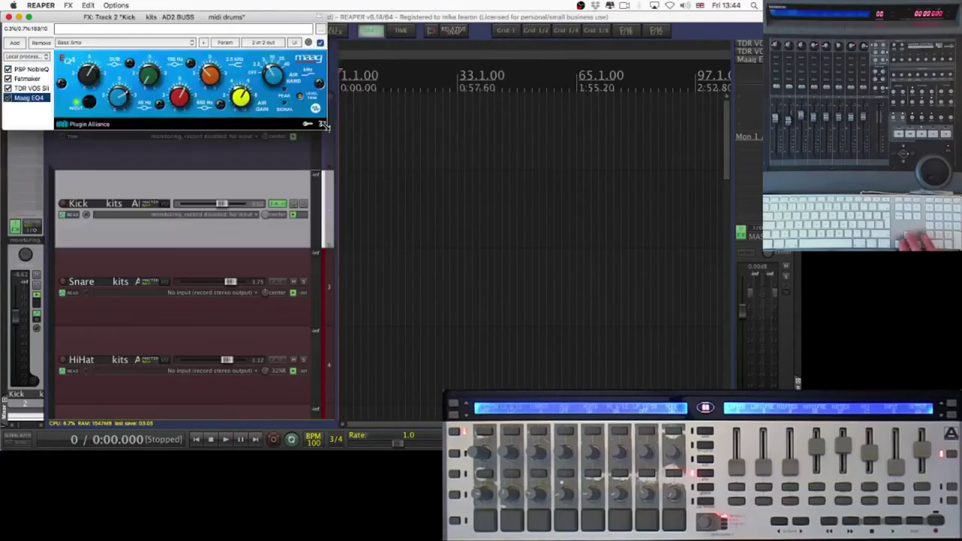
key(Up)
key(Up)
key(Up)
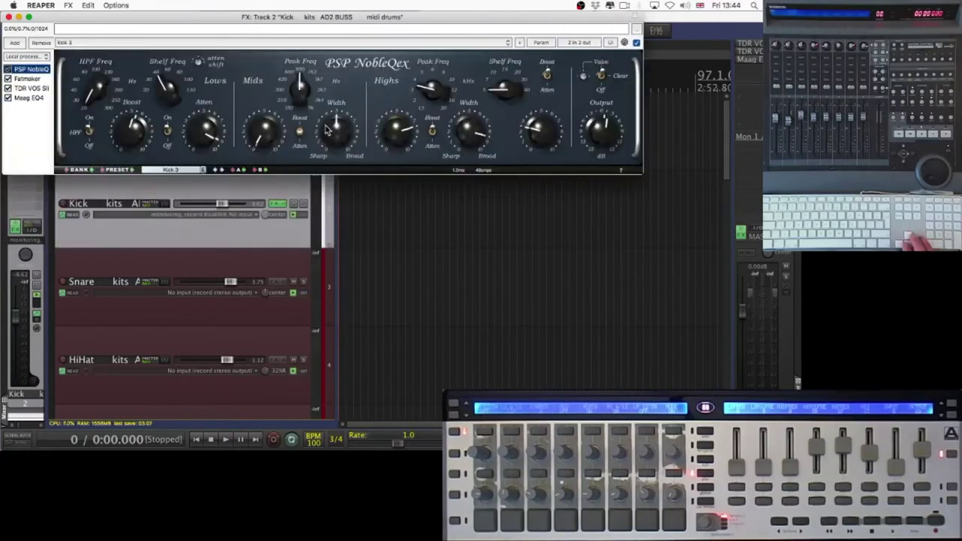
Step: Run through the Kick track's plug-ins to Maag EQ4 and back once more, and display Fatmaker
key(Down)
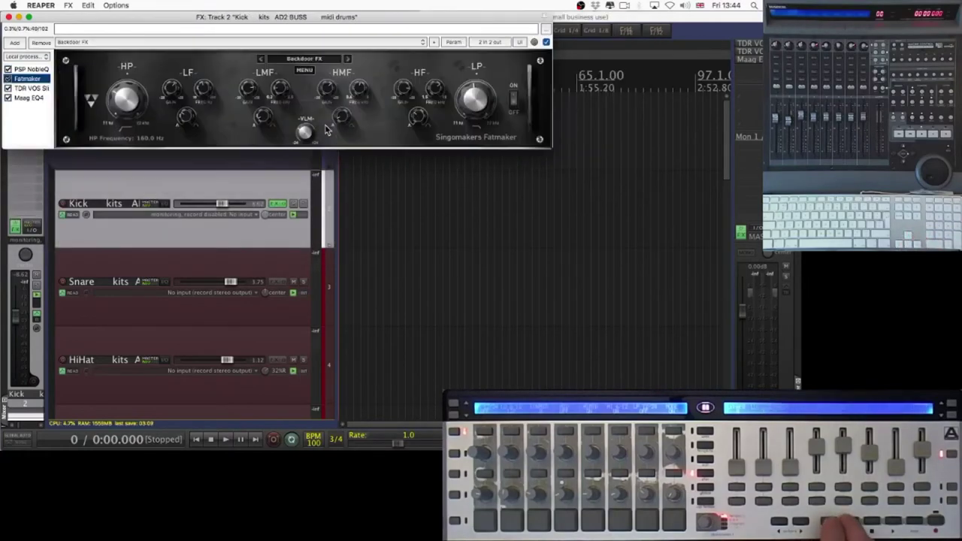
key(Down)
key(Down)
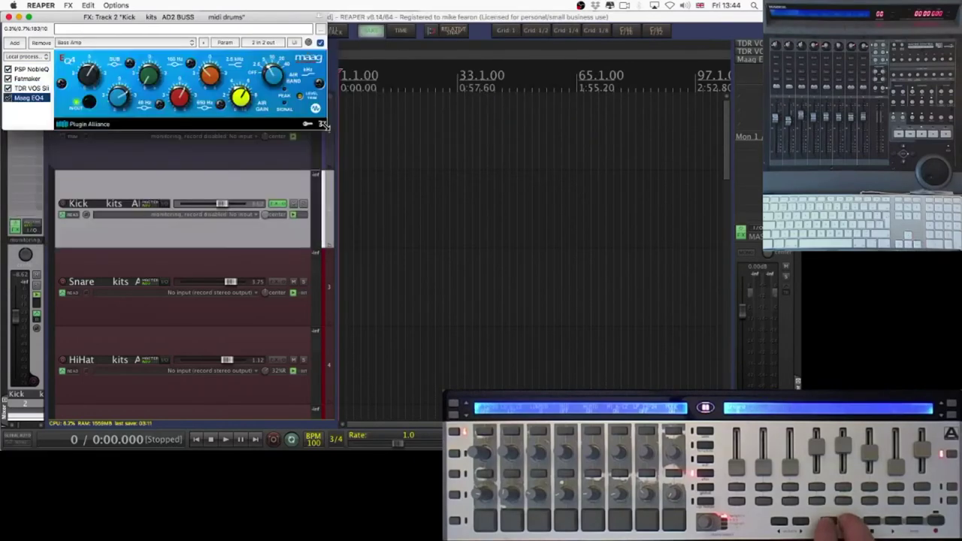
key(Up)
key(Up)
key(Up)
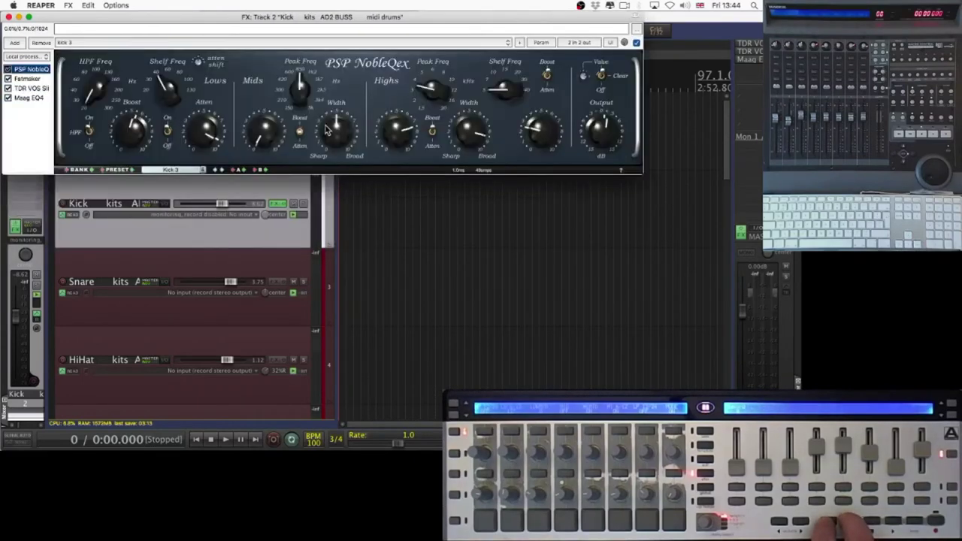
key(Down)
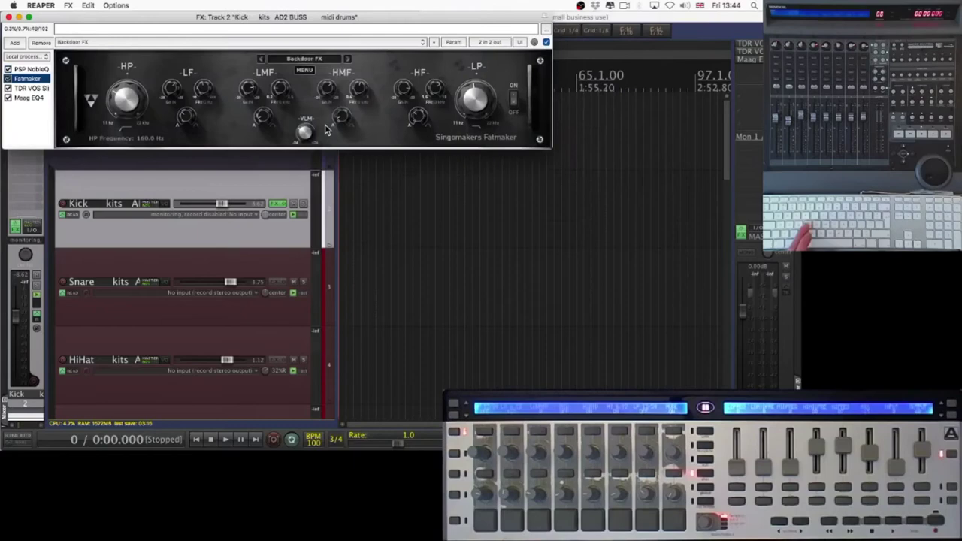
Step: Step back through the Kick track's effect chain from Fatmaker, passing PSP NobleQex, Maag EQ4 and TDR SlickEQ
key(Up)
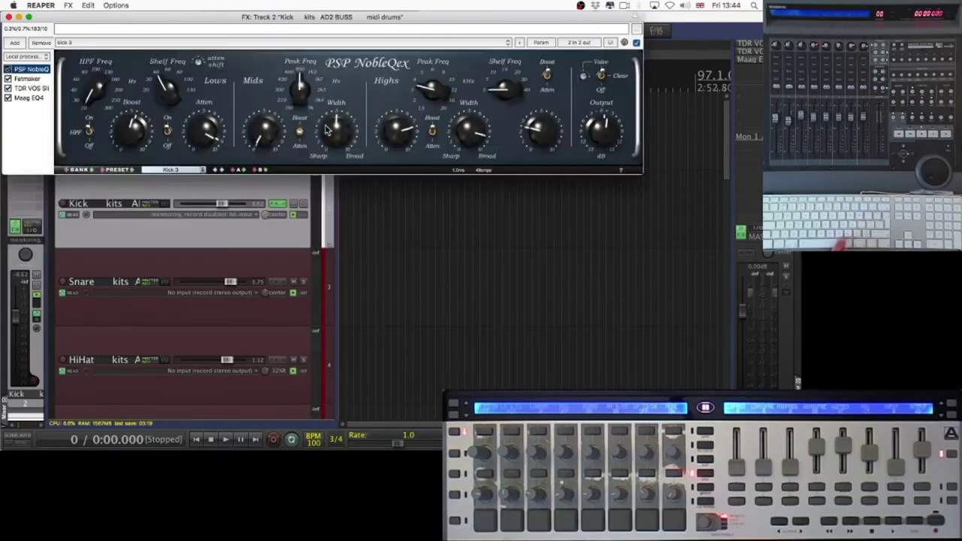
key(Up)
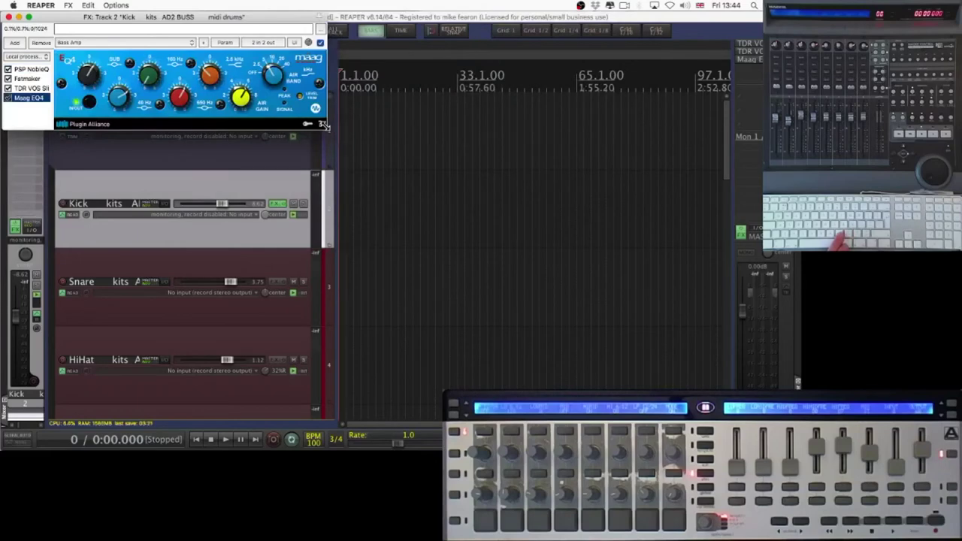
key(Up)
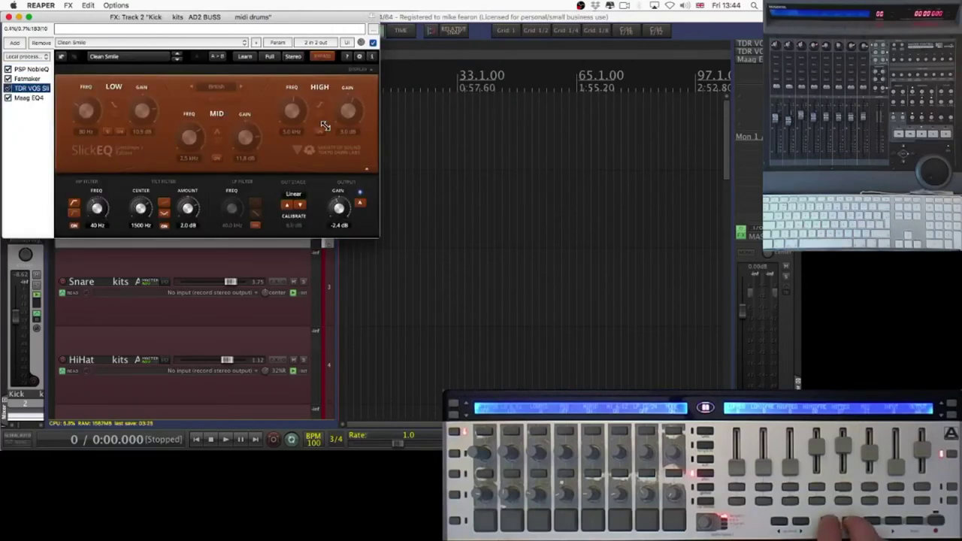
key(Up)
key(Up)
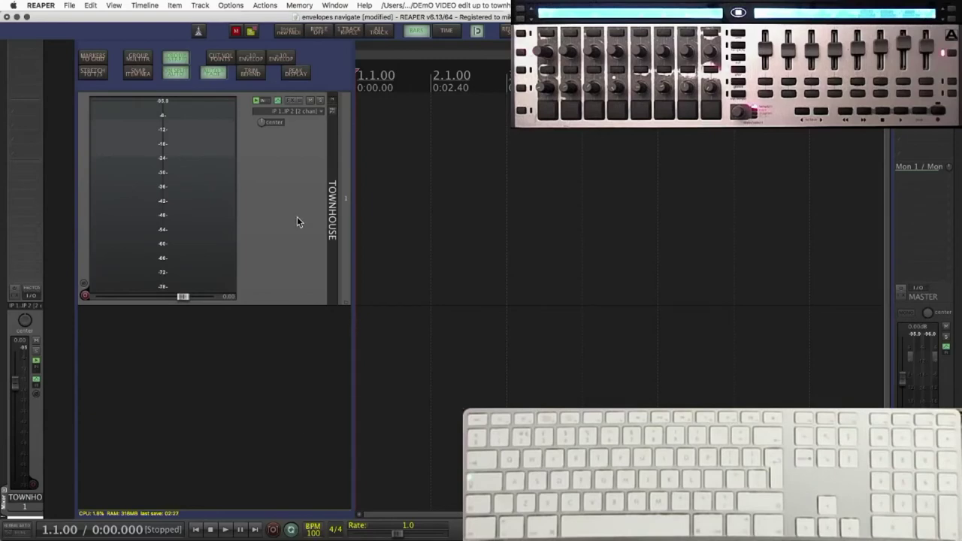
Step: Insert the bx_townhouse Buss Compressor on the TOWNHOUSE track from the compressor toolbar, with its parameter envelopes shown
key(F14)
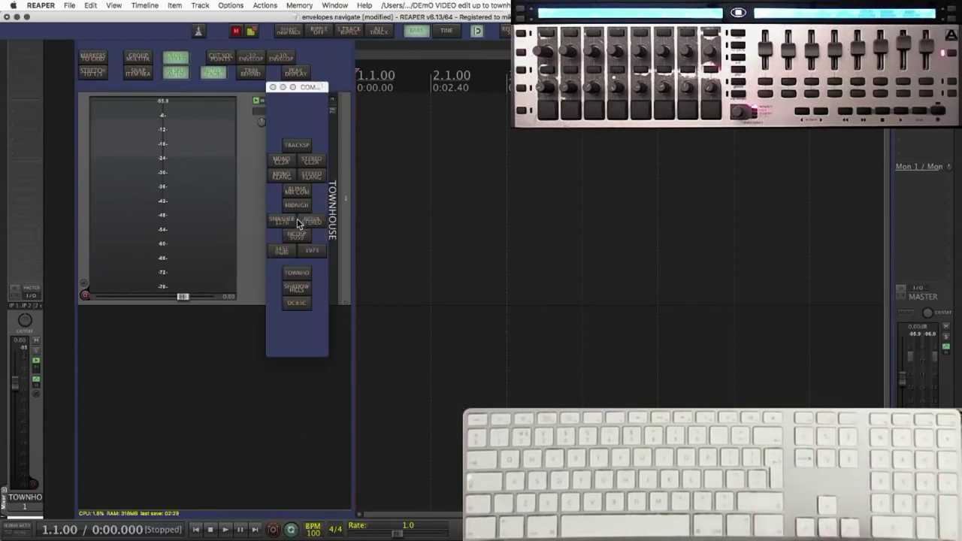
click(297, 275)
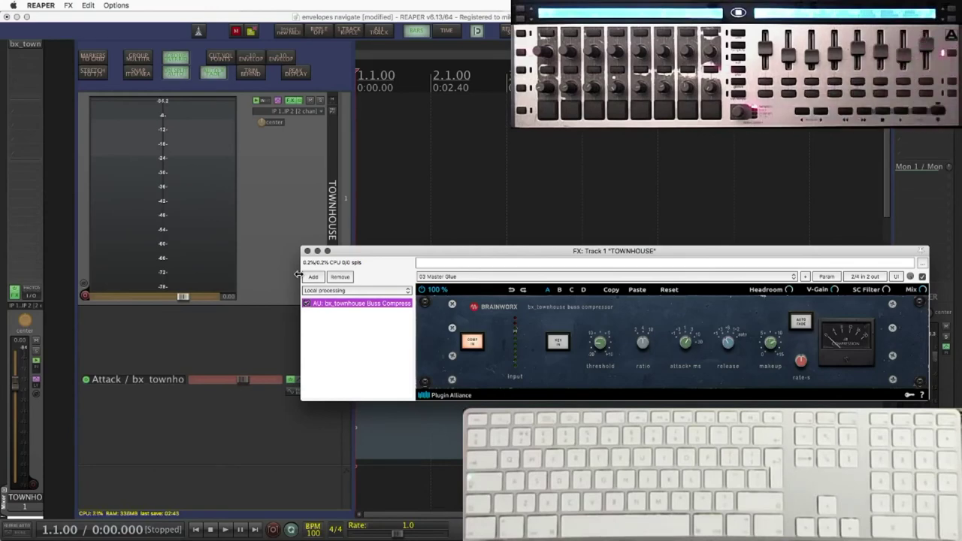
key(super+z)
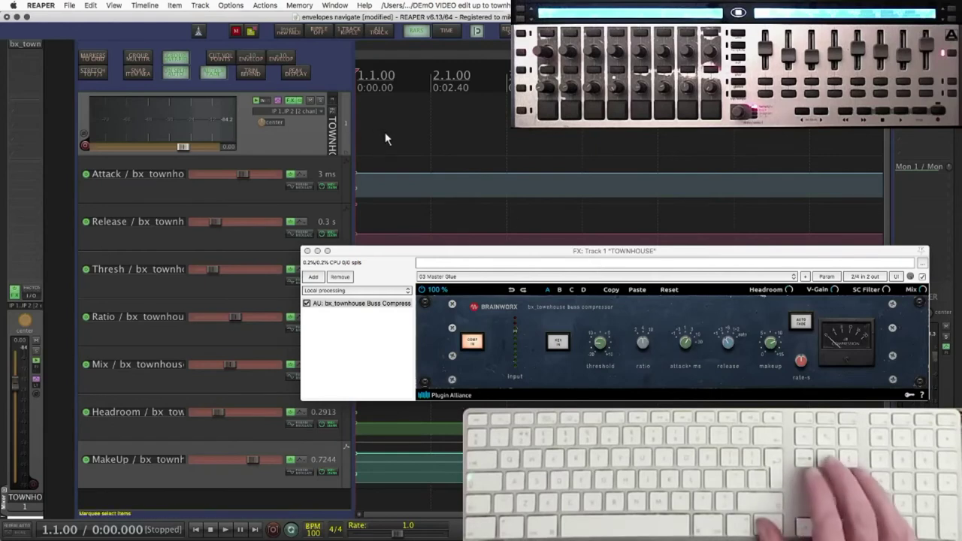
Step: Go through the compressor's envelopes one after another down to MakeUp and back up to Attack
key(Down)
key(Down)
key(Down)
key(Down)
key(Down)
key(Down)
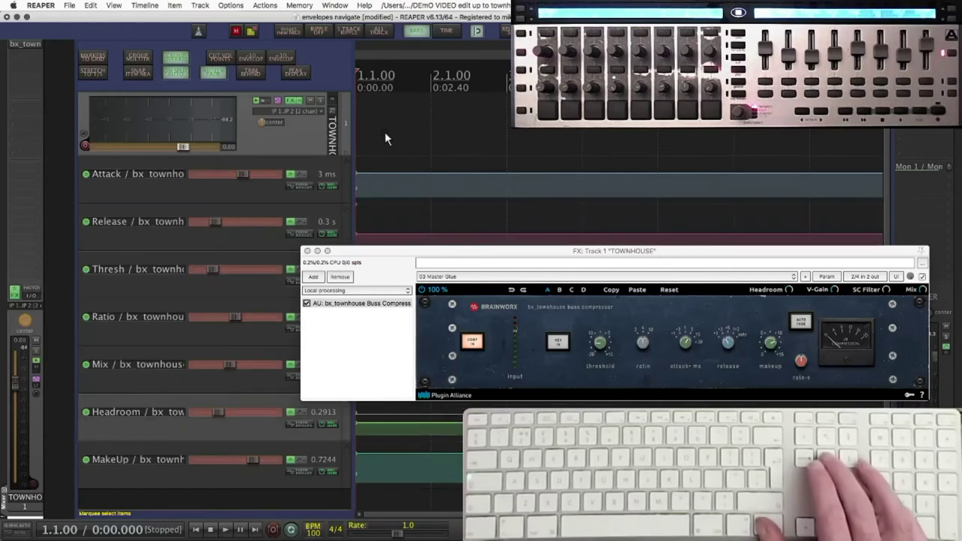
key(Up)
key(Up)
key(Up)
key(Up)
key(Up)
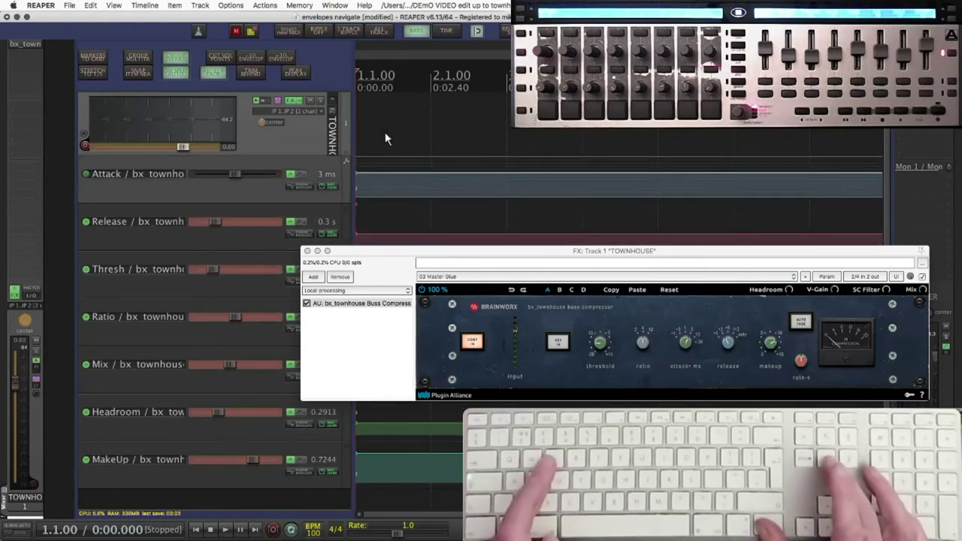
Step: Disarm the compressor's envelopes one by one from Attack down to MakeUp
key(Down)
key(Down)
key(Down)
key(Down)
key(Down)
key(Down)
key(Down)
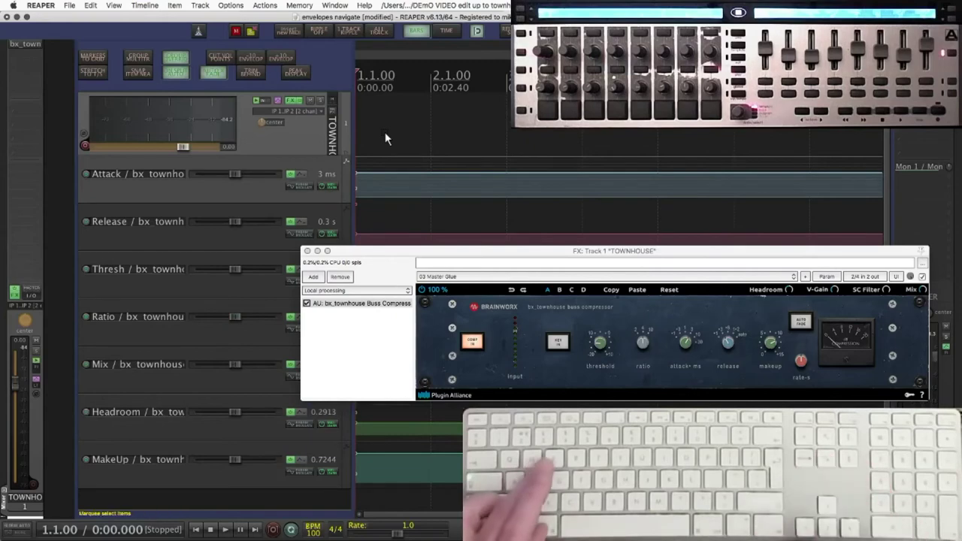
Step: Arm all envelopes of the TOWNHOUSE track for recording again
key(super+e)
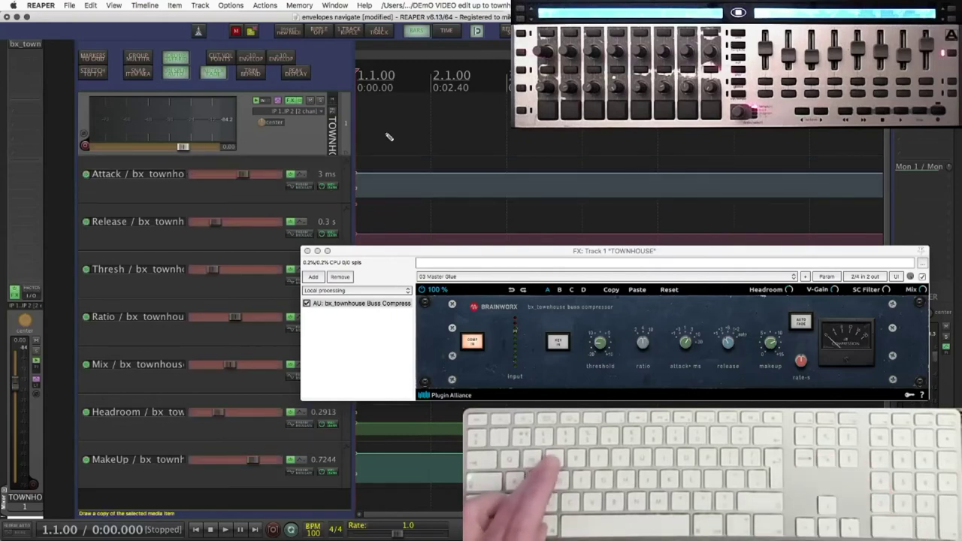
key(super+e)
key(super+a)
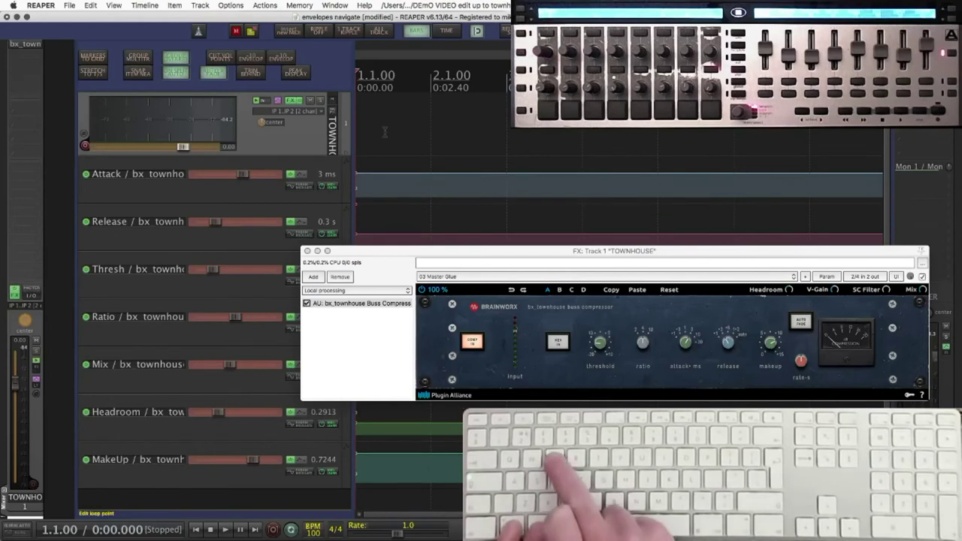
Step: Hide all envelopes of the TOWNHOUSE track and show them again
key(alt+e)
key(super+z)
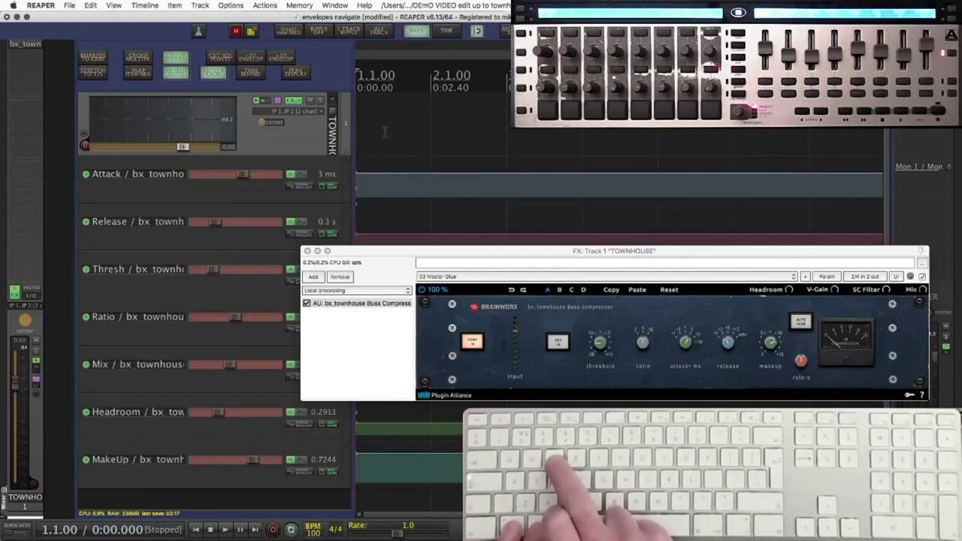
key(super+shift+z)
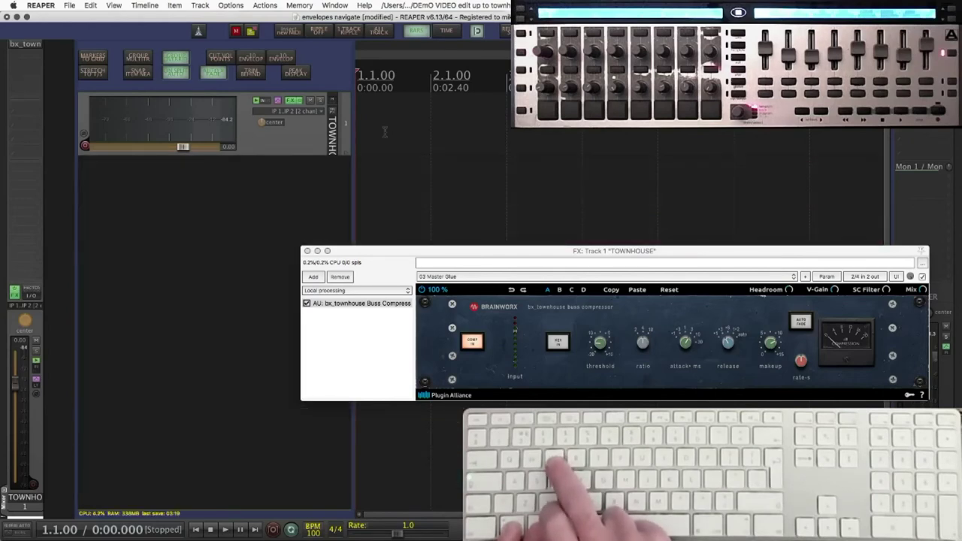
key(super+z)
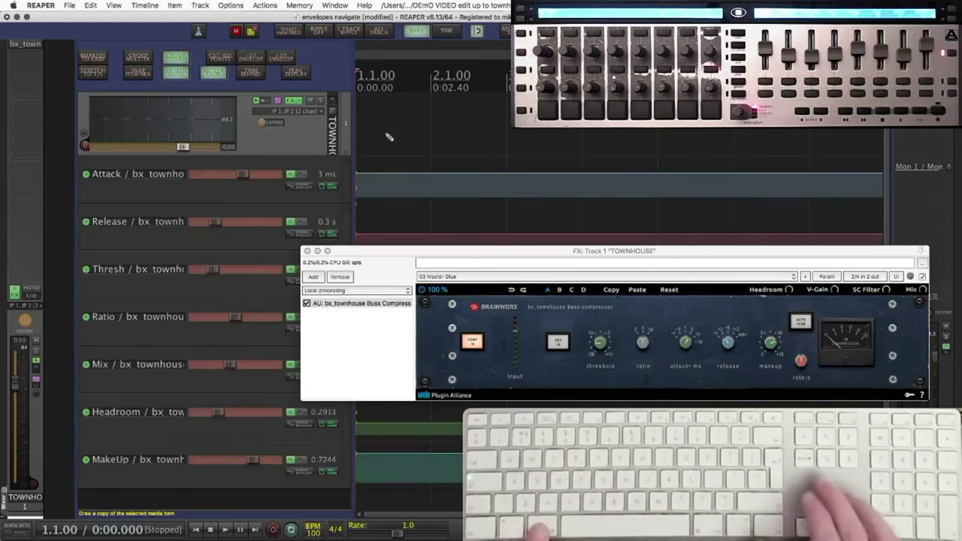
Step: Disarm the Attack and Release envelopes and hide both of them
key(alt+Down)
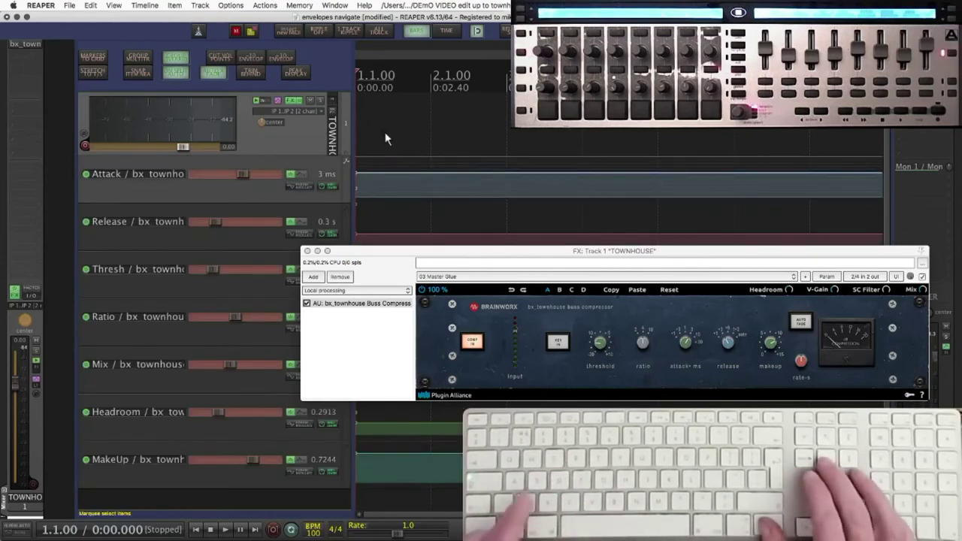
key(e)
key(Down)
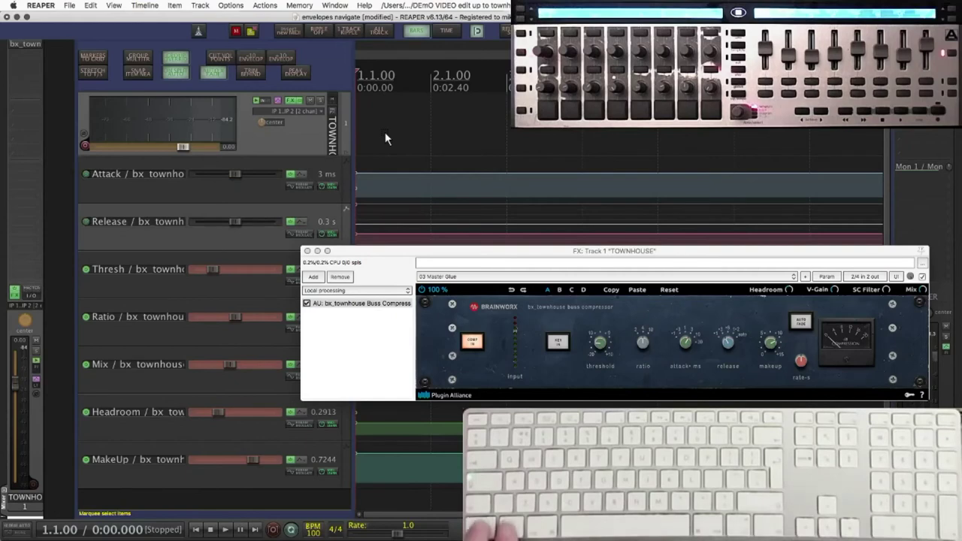
key(ctrl+alt+e)
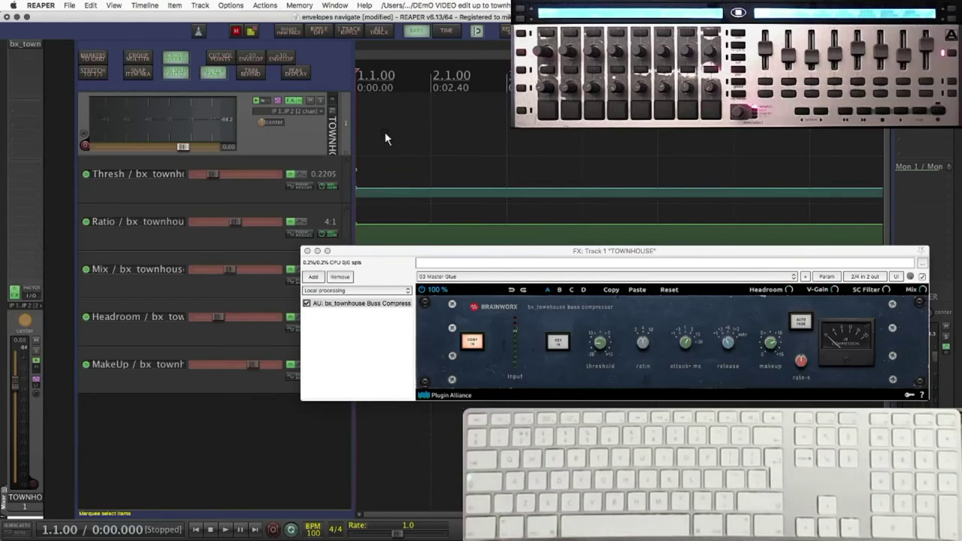
Step: Show only the Headroom envelope, and display all the compressor's envelopes again with only Headroom armed
key(e)
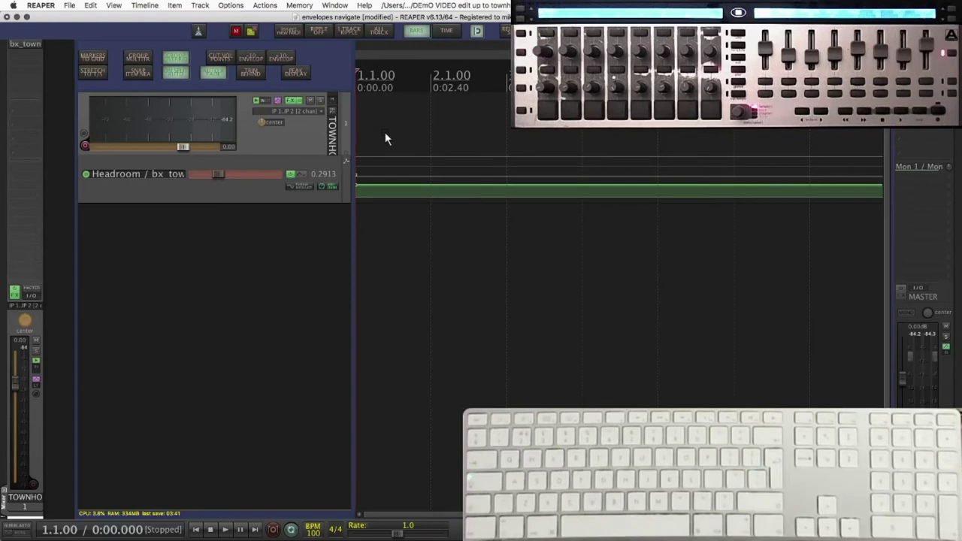
key(e)
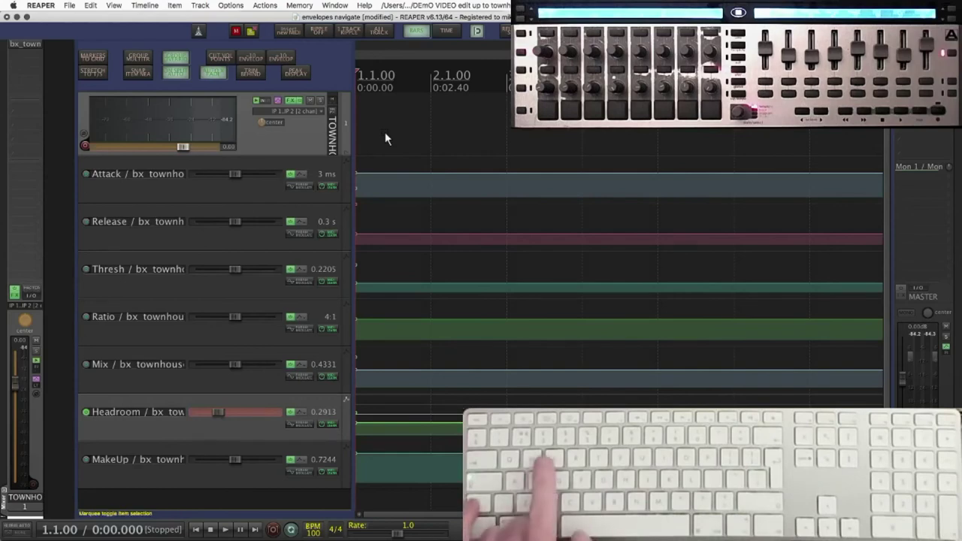
Step: Delete the Headroom envelope completely, and remove all remaining envelopes from the TOWNHOUSE track
key(Delete)
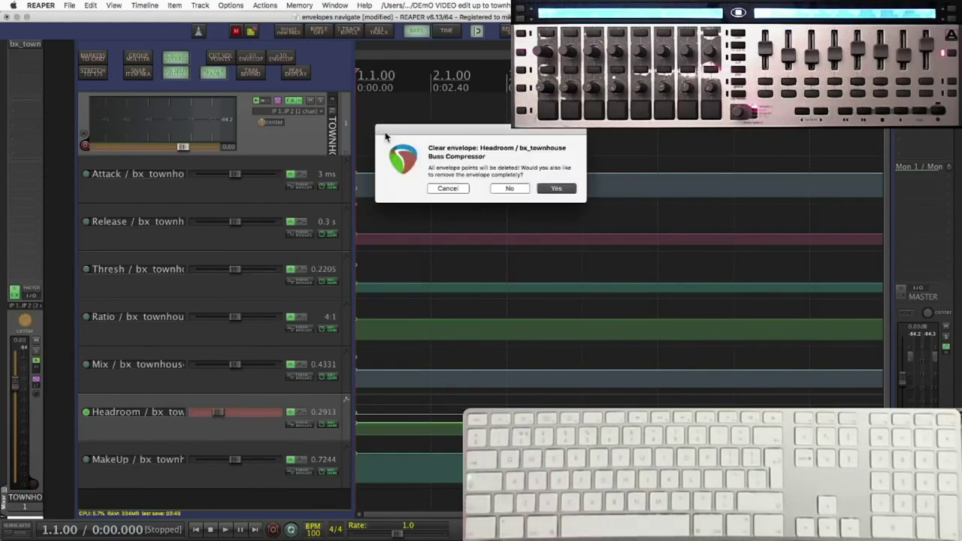
key(Return)
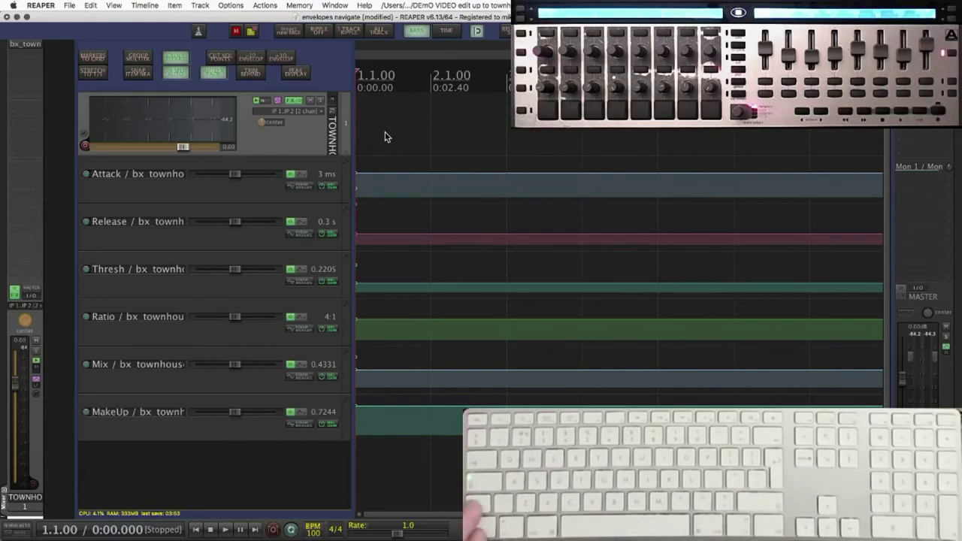
key(e)
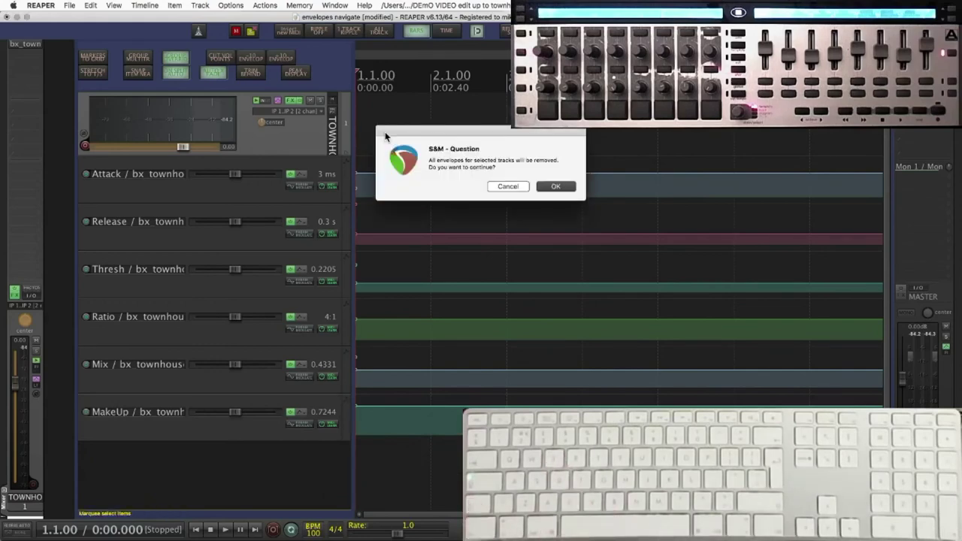
key(Return)
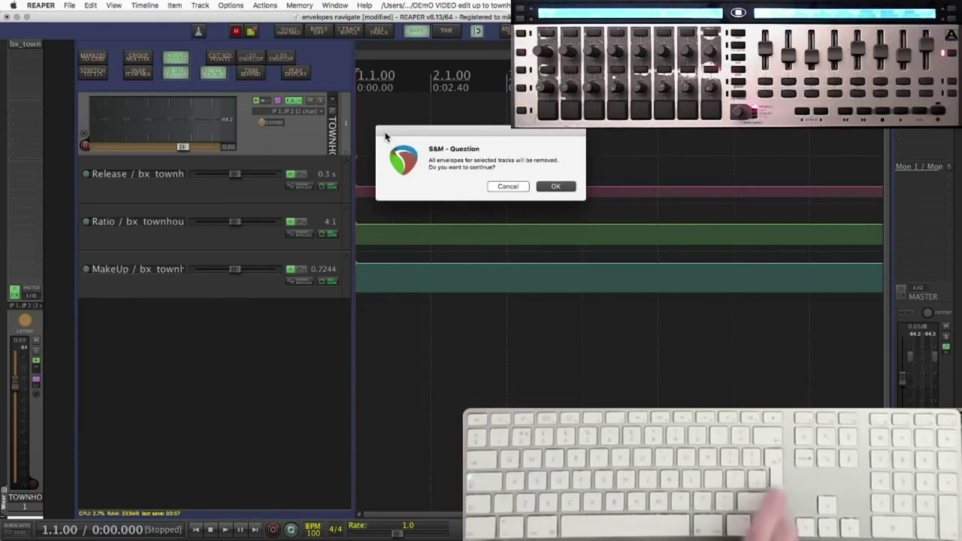
key(Return)
key(Return)
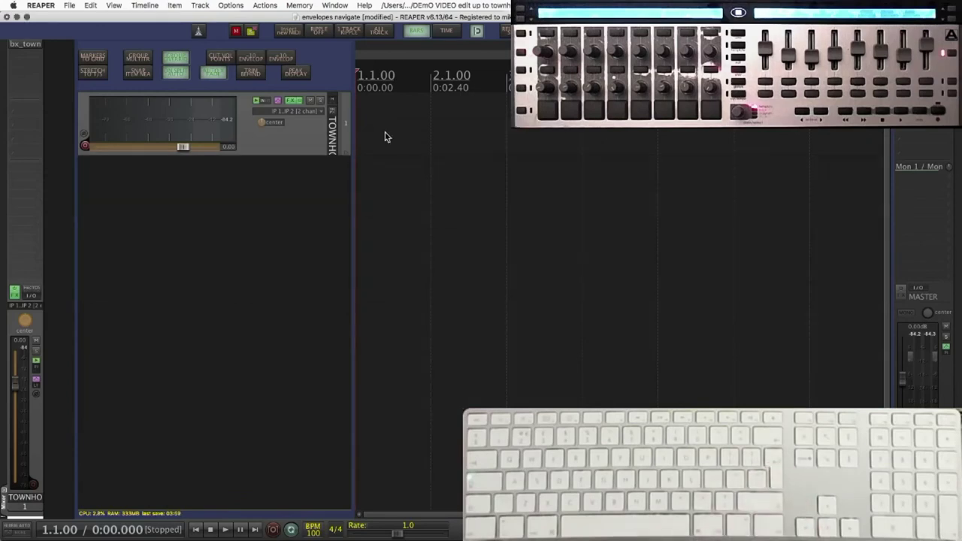
Step: Try drawing freehand automation across the Thresh and Ratio envelopes with the compressor window open, and undo both curves
key(f)
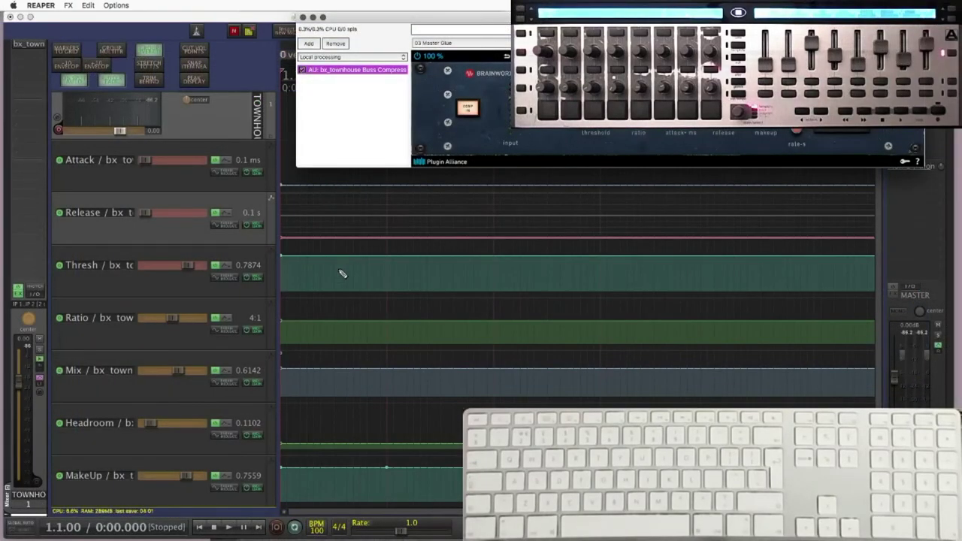
mouse_move(322, 274)
mouse_down()
mouse_move(364, 249)
mouse_move(442, 268)
mouse_move(470, 250)
mouse_move(521, 246)
mouse_move(677, 277)
mouse_up()
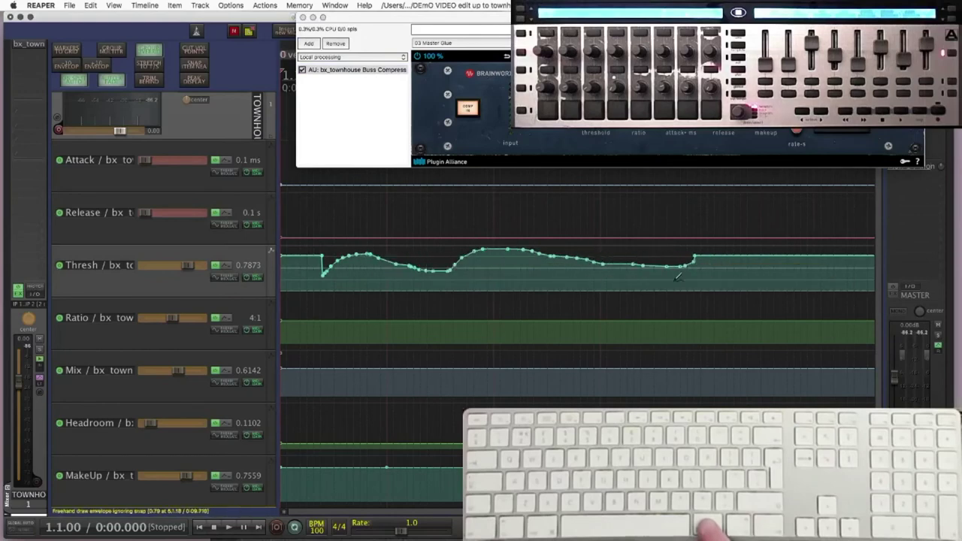
mouse_move(328, 327)
mouse_down()
mouse_move(354, 316)
mouse_move(497, 317)
mouse_move(547, 341)
mouse_move(674, 315)
mouse_move(782, 337)
mouse_up()
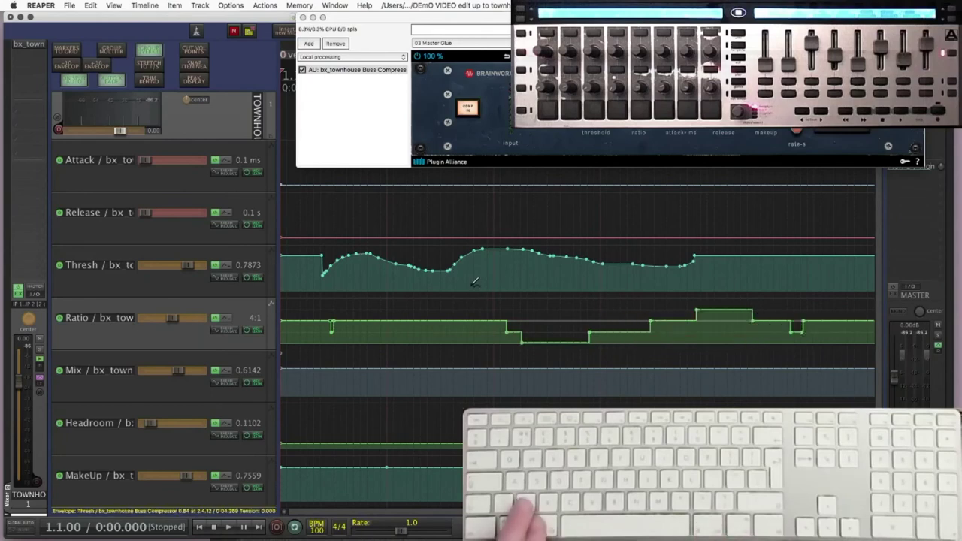
key(super+z)
key(super+z)
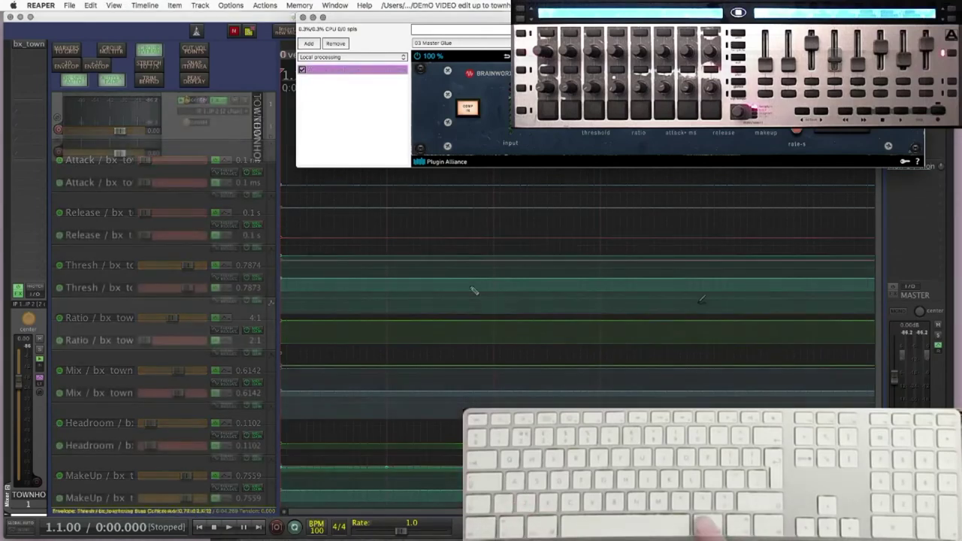
Step: Draw a freehand wave near the end of the Thresh envelope, and record Thresh fader moves over its earlier part during playback
mouse_move(695, 279)
mouse_down()
mouse_move(727, 281)
mouse_move(742, 310)
mouse_move(771, 263)
mouse_move(797, 306)
mouse_move(837, 263)
mouse_move(859, 279)
mouse_move(872, 311)
mouse_up()
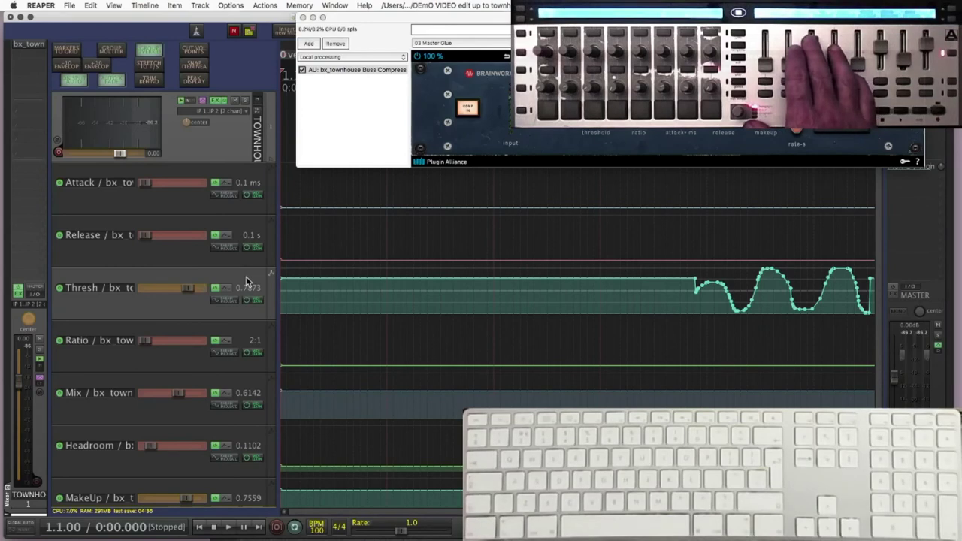
key(f)
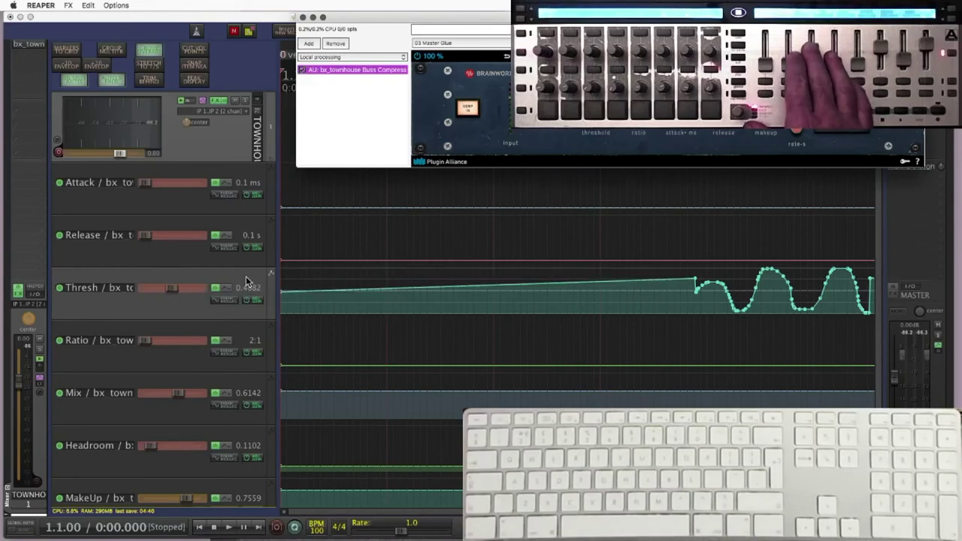
key(space)
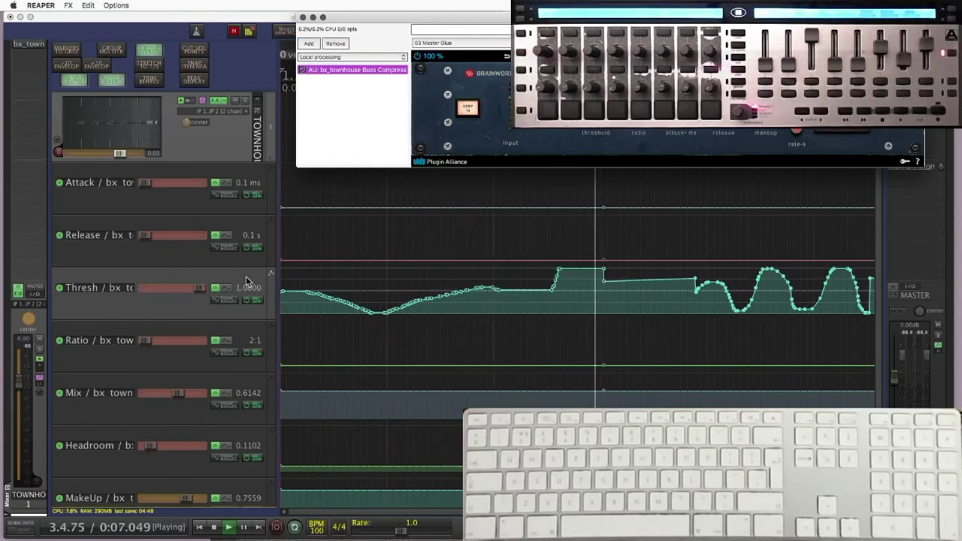
Step: Stop playback and close the compressor's effect window, keeping its envelopes displayed
key(Escape)
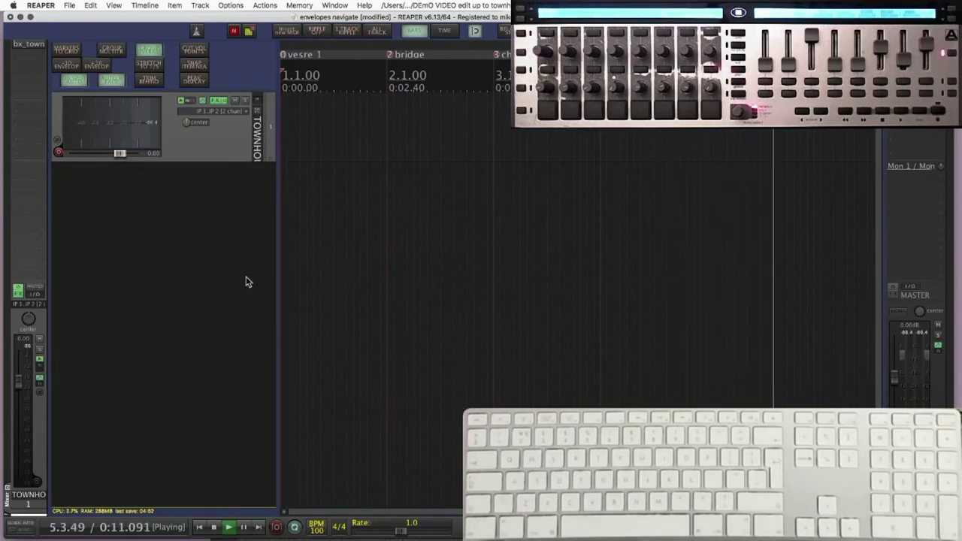
key(space)
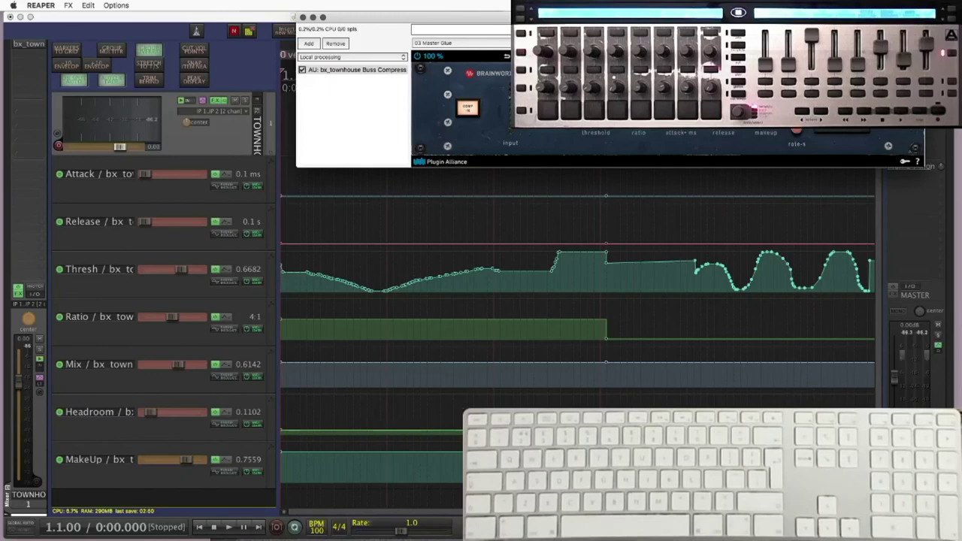
key(super+w)
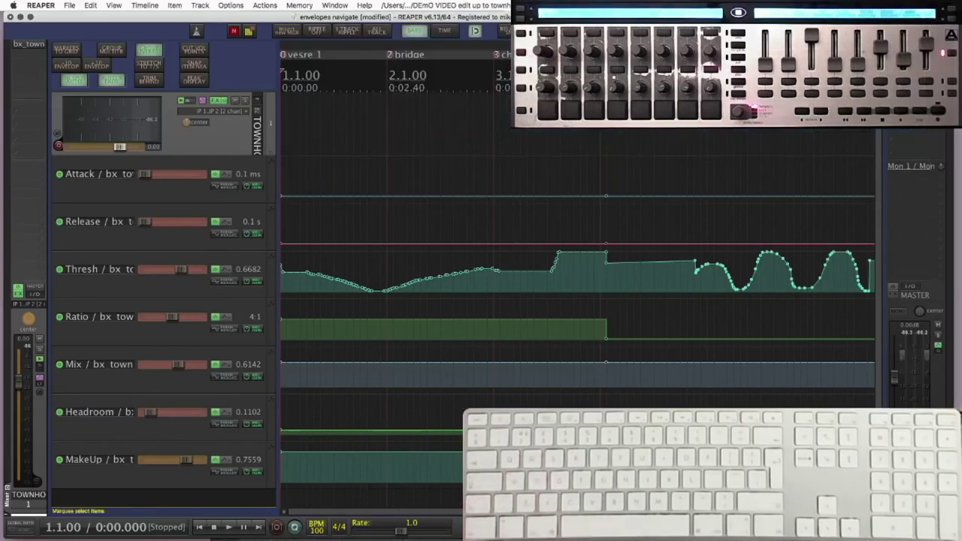
Step: Show only the Thresh envelope with its automation points cleared, and enlarge the TOWNHOUSE track and its envelope lane
key(e)
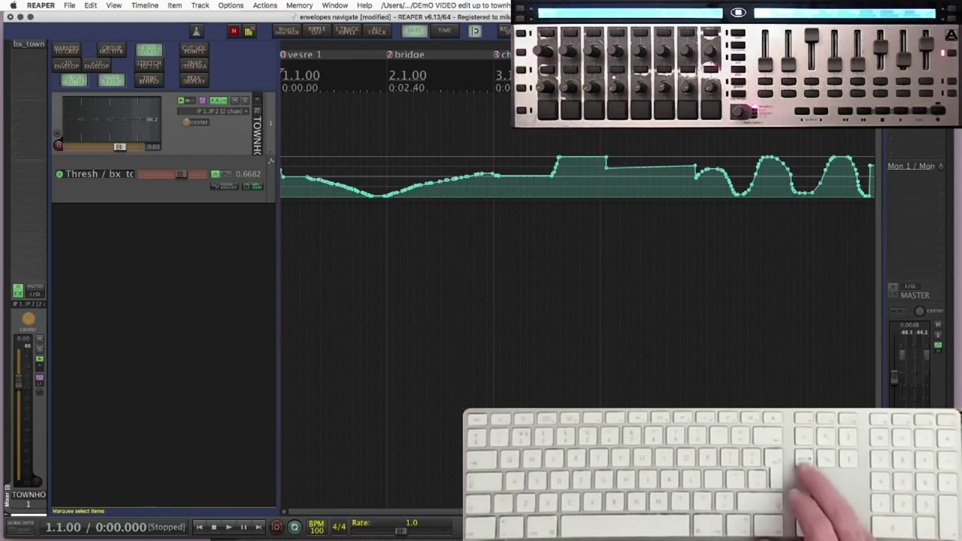
key(Delete)
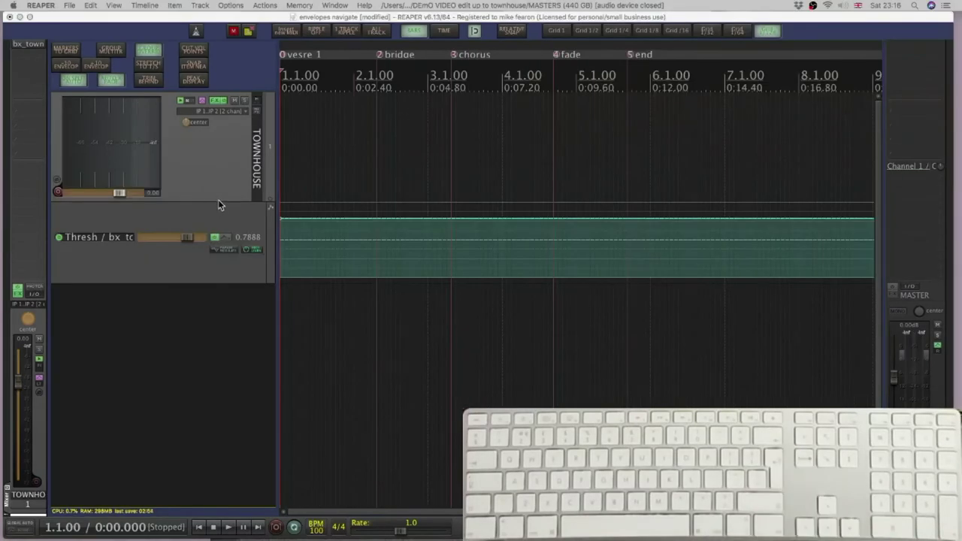
drag(218, 205, 231, 327)
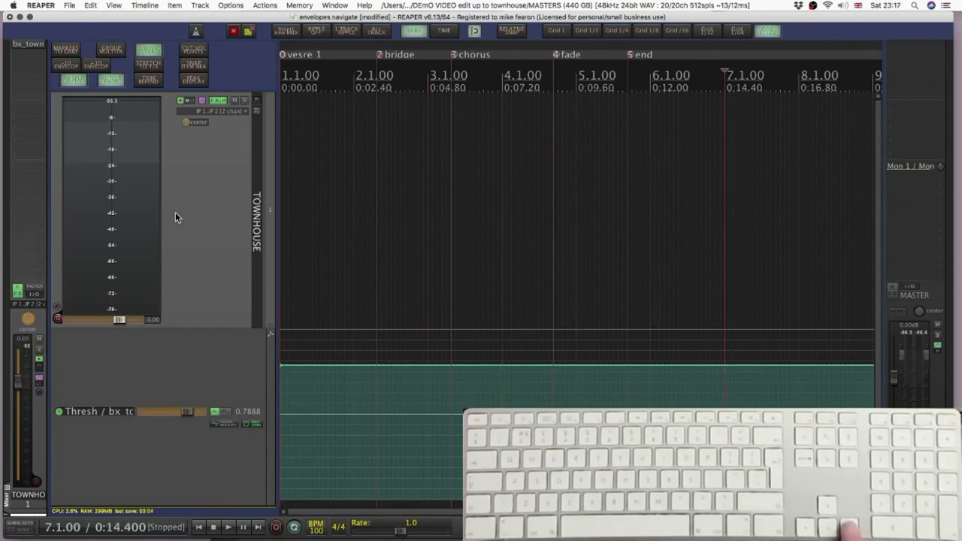
Step: Move the edit cursor forward through the markers as far as the end marker, and back to the project start
key(Left)
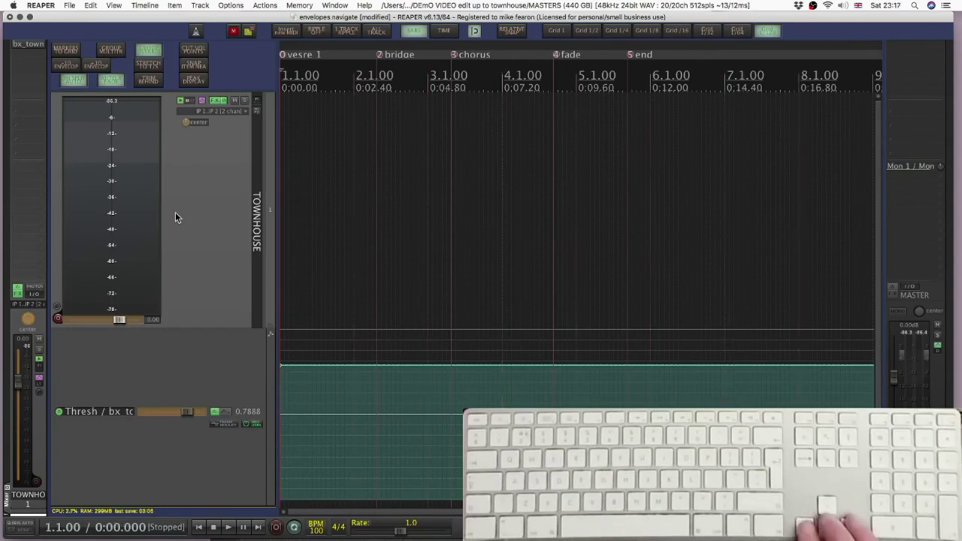
key(Right)
key(Right)
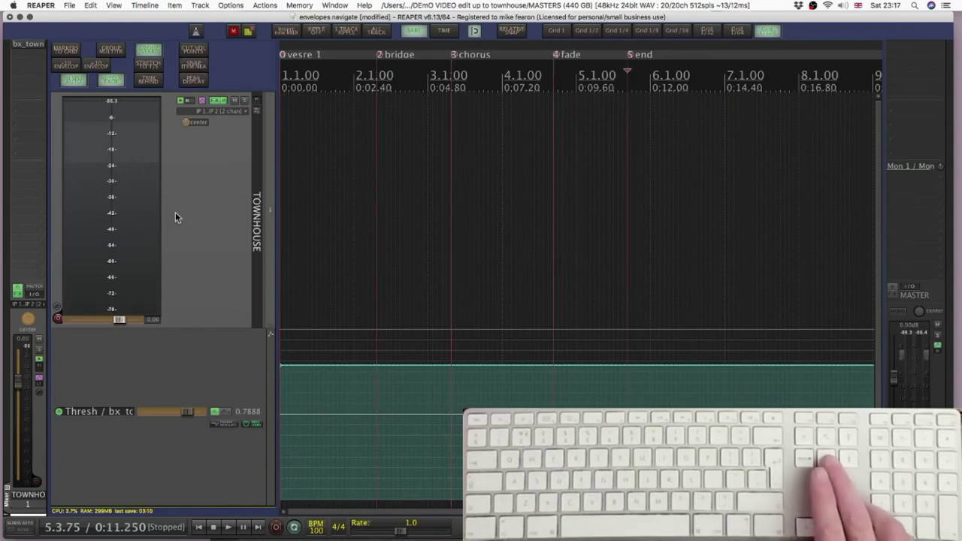
key(ctrl+Home)
key(ctrl+Home)
key(ctrl+Home)
key(ctrl+Home)
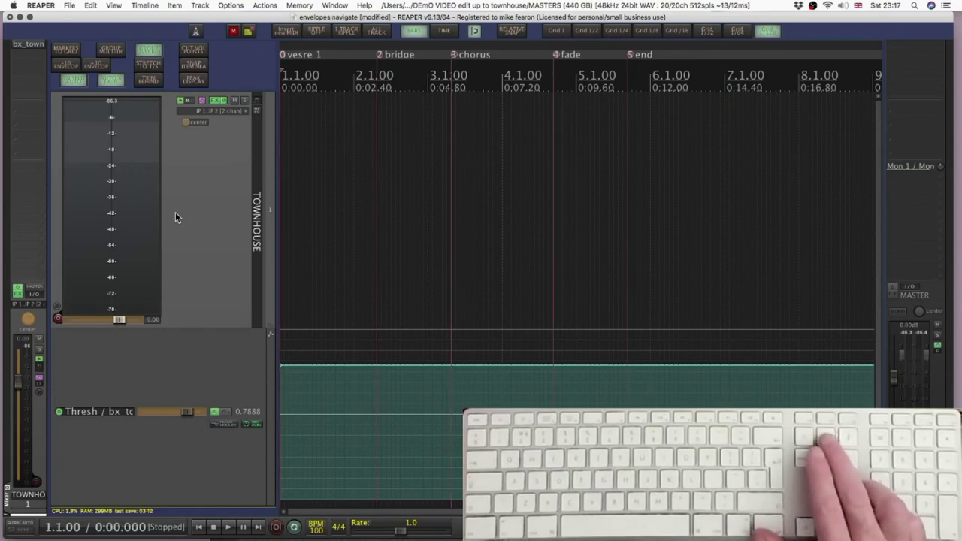
Step: Try adding Thresh envelope points at the bridge, chorus, fade and end markers, and return the edit cursor to the project start
key(Right)
key(Right)
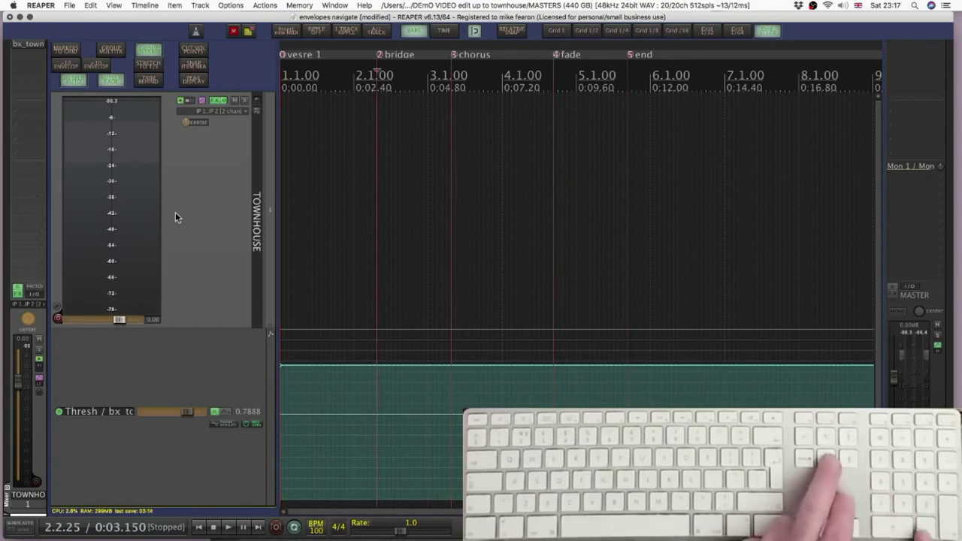
key(Right)
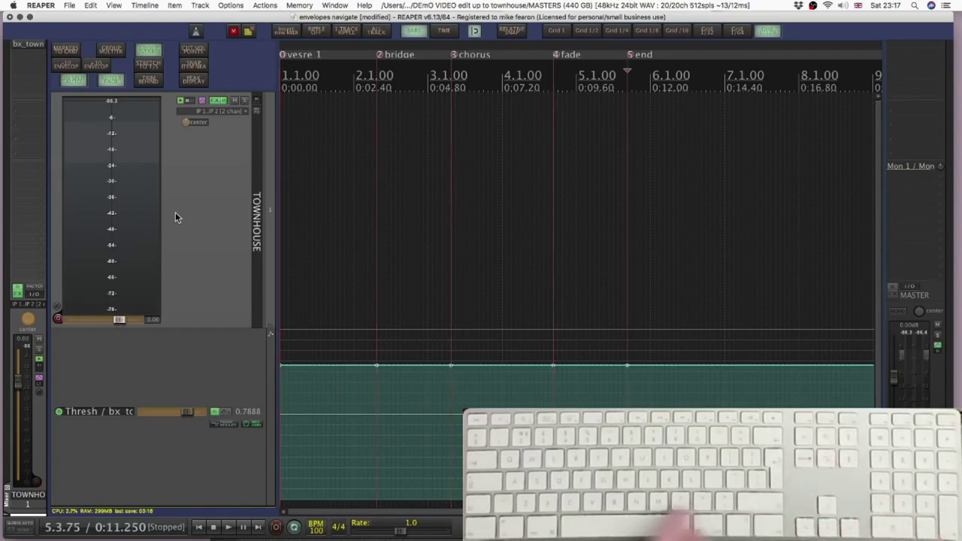
key(Home)
key(Right)
key(Right)
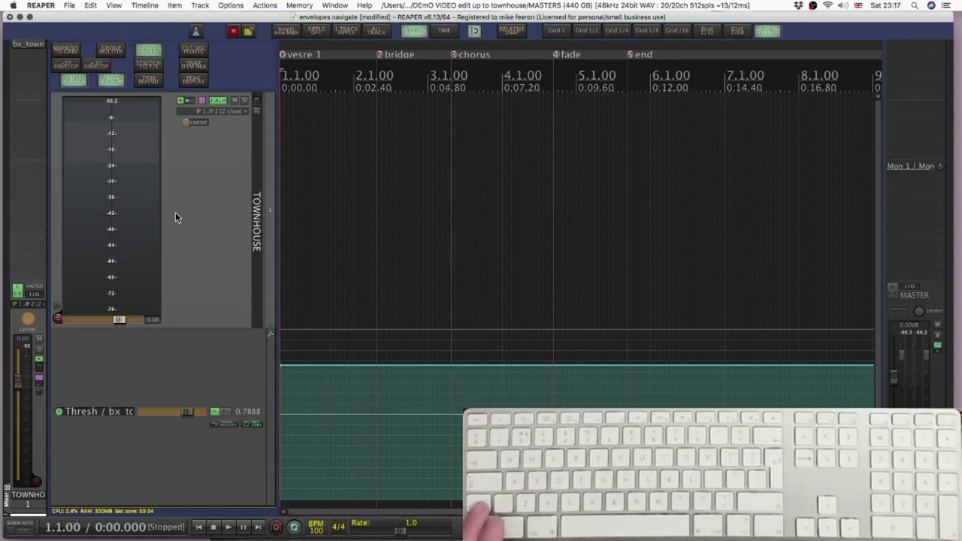
Step: Convert the project markers to regions, and move the time selection through the chorus and fade regions back to the bridge
key(shift+alt+r)
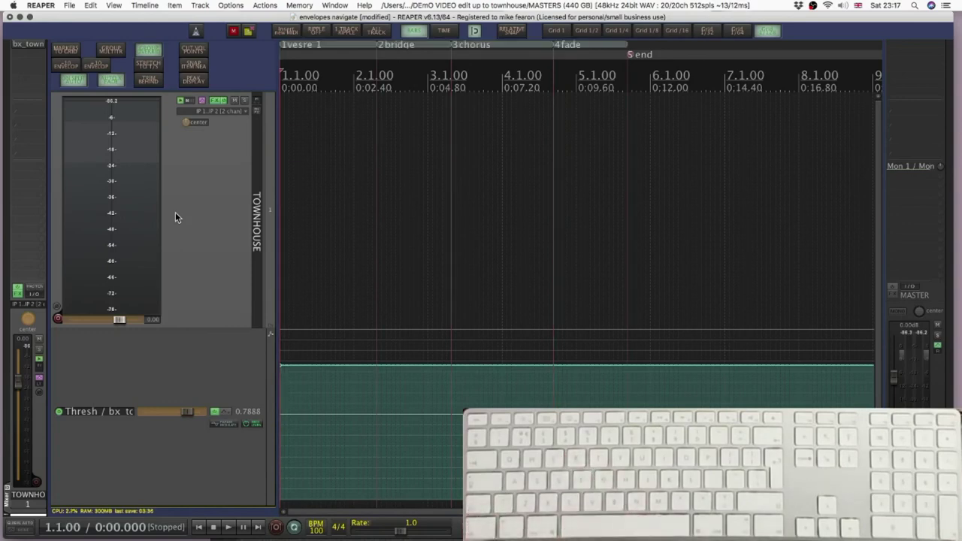
key(End)
key(Right)
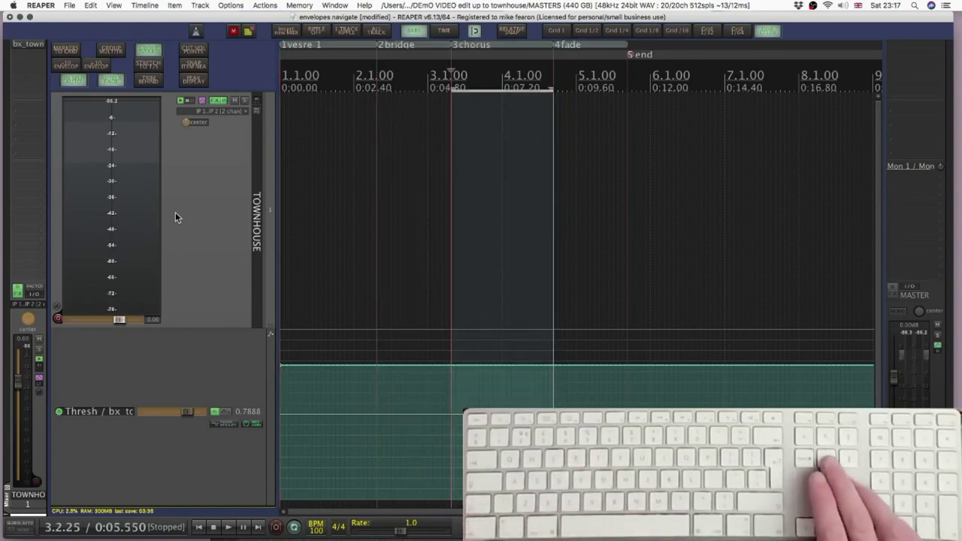
key(Right)
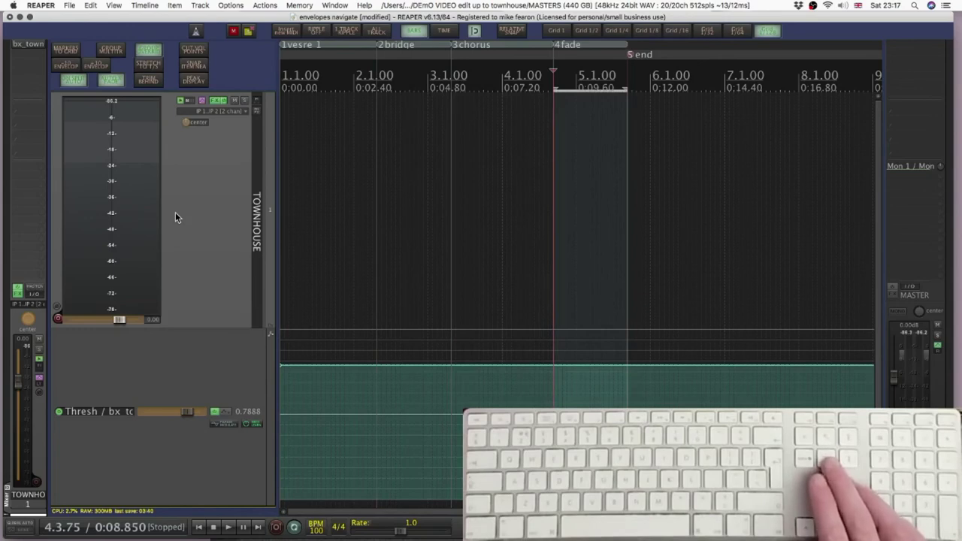
key(Left)
key(Left)
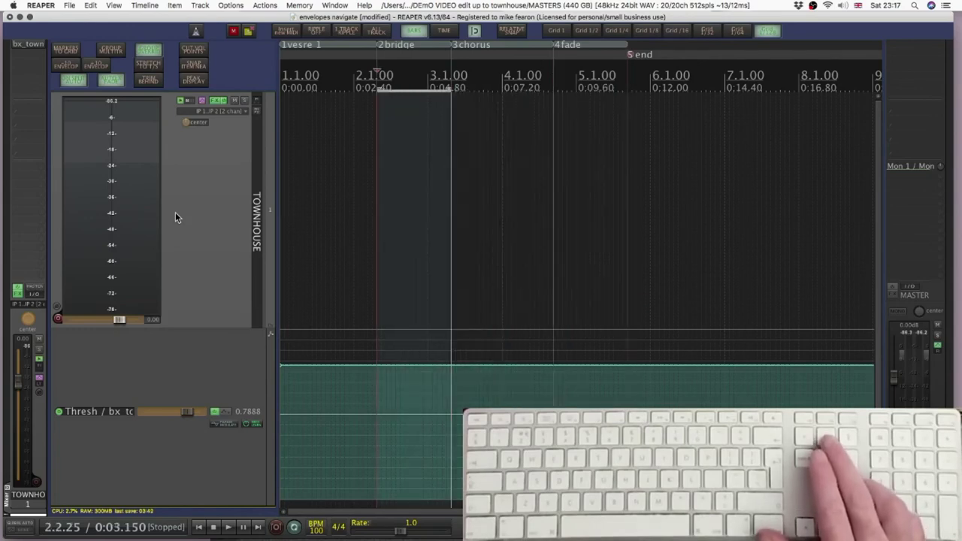
Step: Lower the Thresh envelope within the bridge region to 0.6638, with points at both region edges
key(equal)
key(minus)
key(minus)
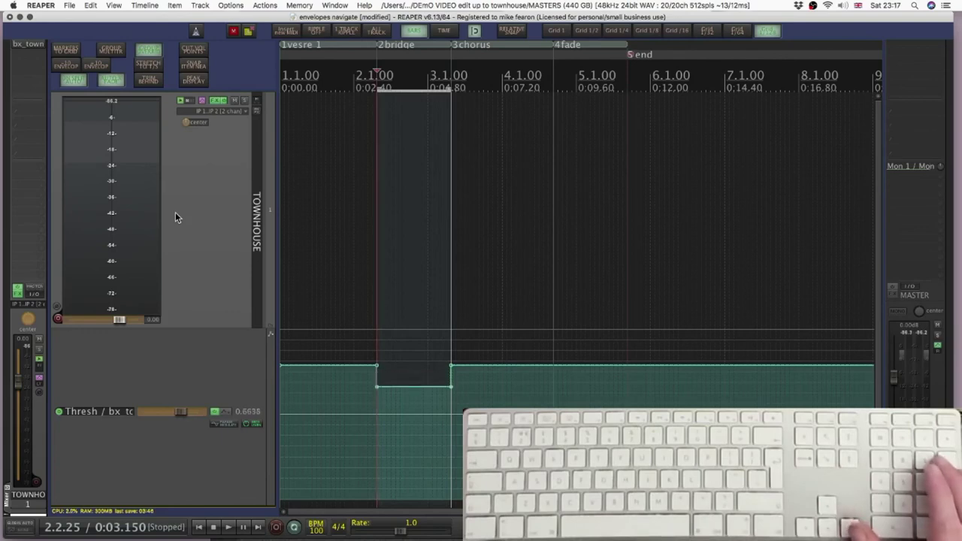
Step: Select the fade region, add Thresh envelope points at its edges, and lower the envelope between them to 0.6638
key(Right)
key(Right)
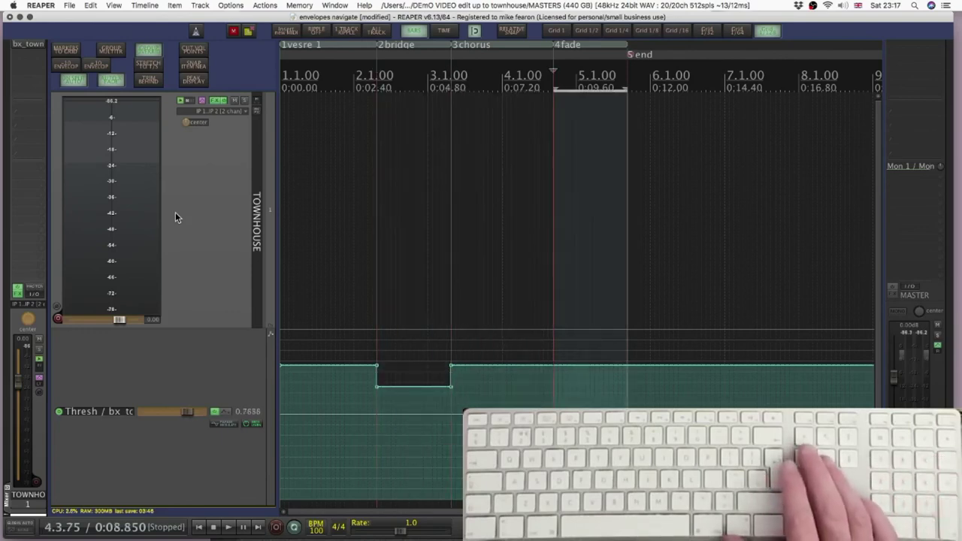
key(Insert)
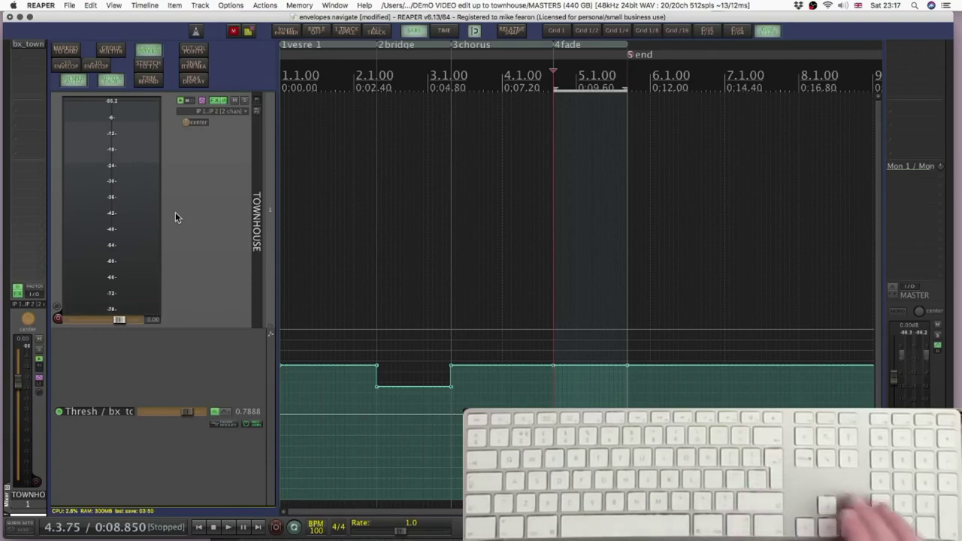
key(minus)
key(minus)
key(minus)
key(minus)
key(minus)
key(minus)
key(minus)
key(minus)
key(minus)
key(minus)
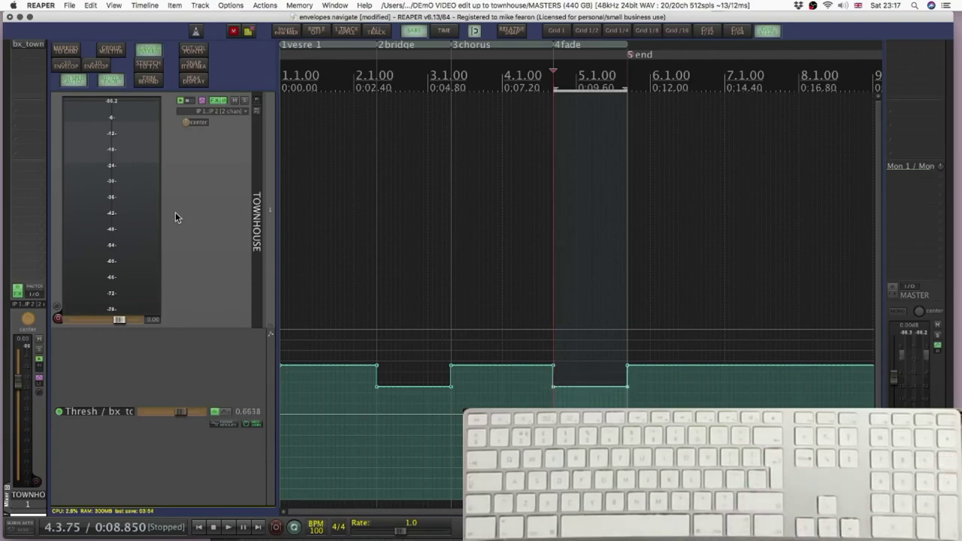
Step: Undo the Thresh envelope changes in the fade and bridge regions, along with the region time selection
key(super+z)
key(super+z)
key(super+z)
key(super+z)
key(super+z)
key(super+z)
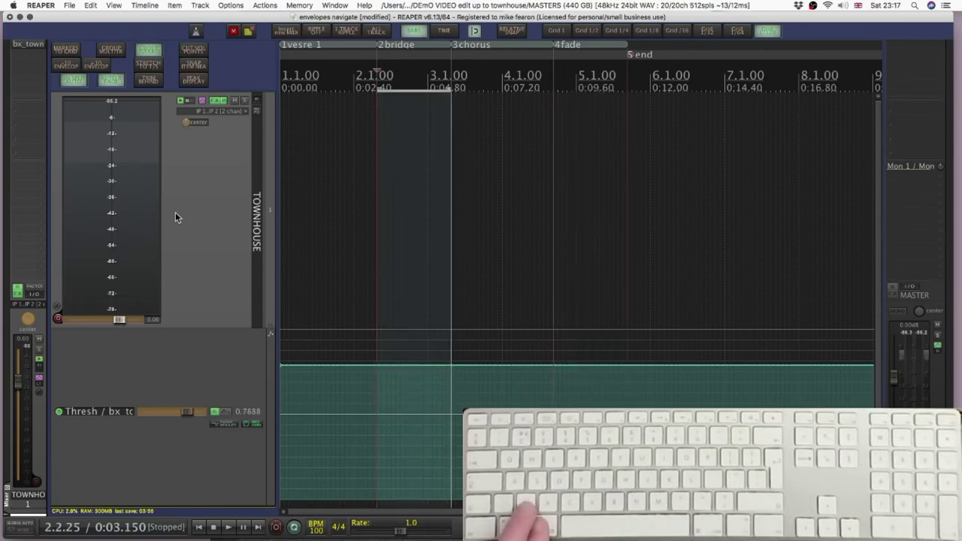
key(super+z)
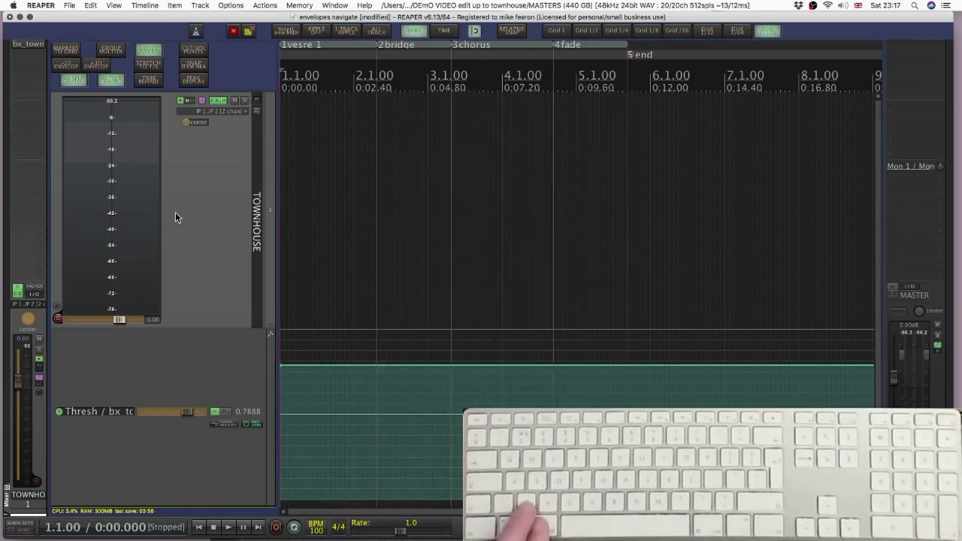
Step: Undo the marker-to-region conversion, convert the markers to regions once more, and undo it again
key(super+z)
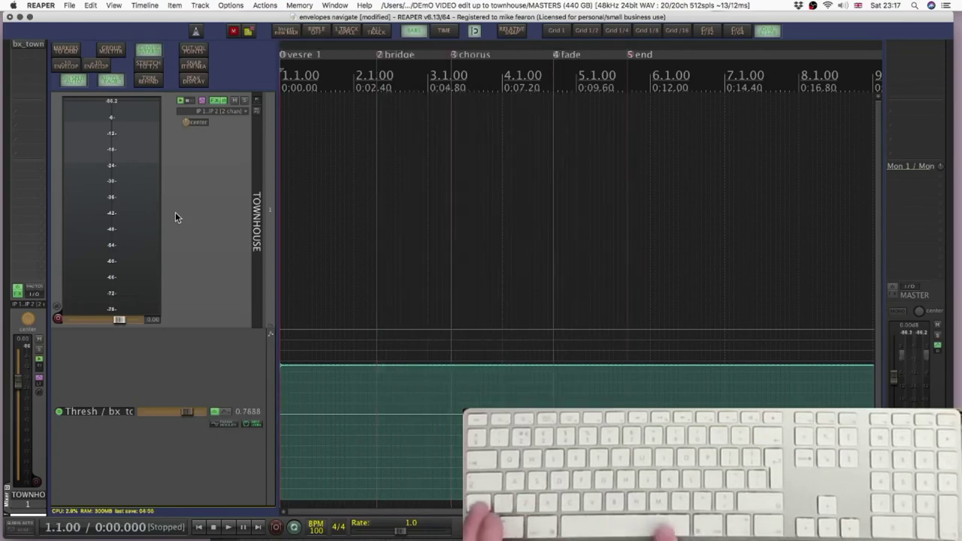
key(super+shift+z)
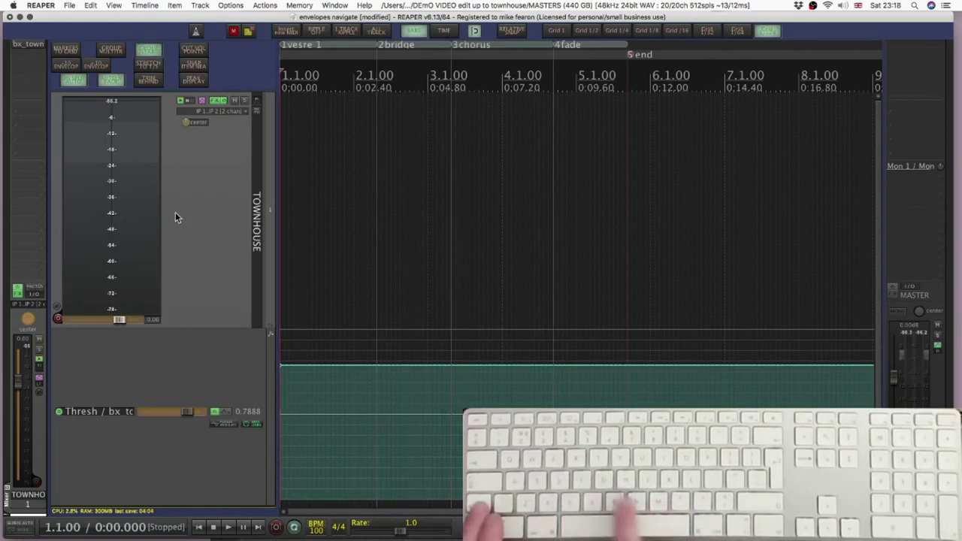
key(super+z)
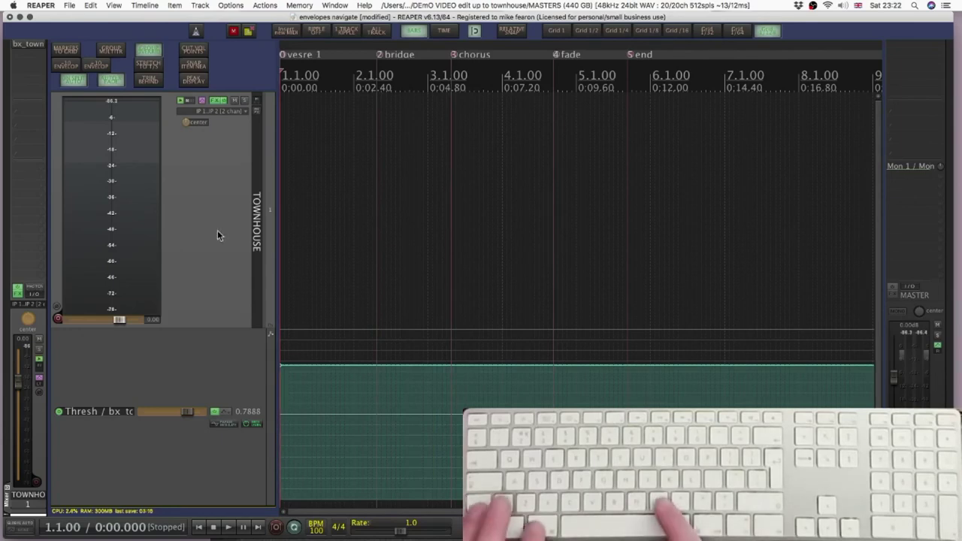
Step: Remove all markers from the project, and delete the TOWNHOUSE track
key(super+shift+m)
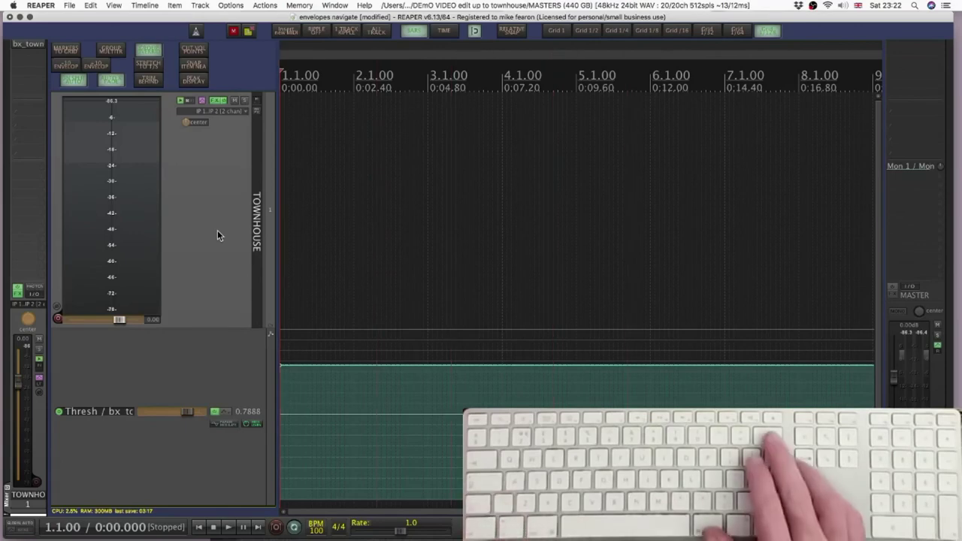
key(BackSpace)
key(Return)
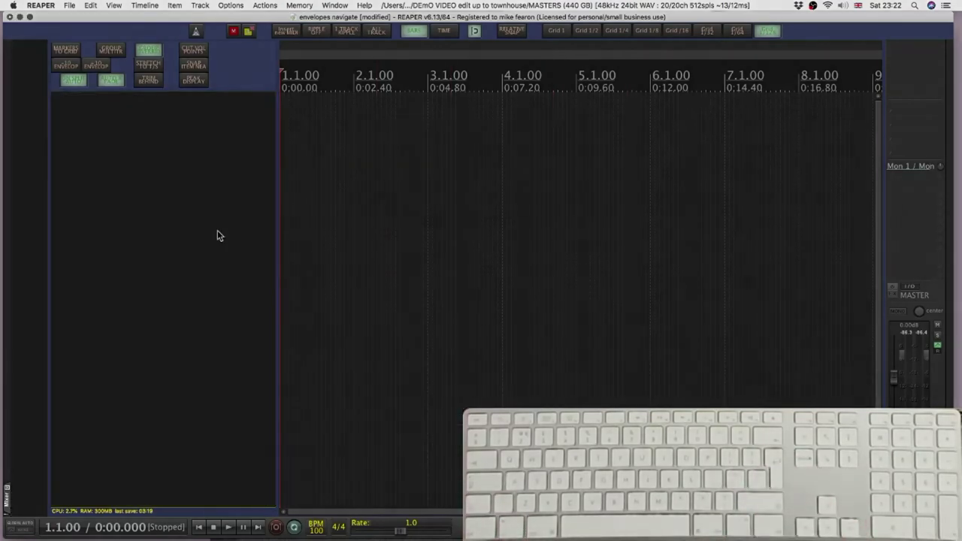